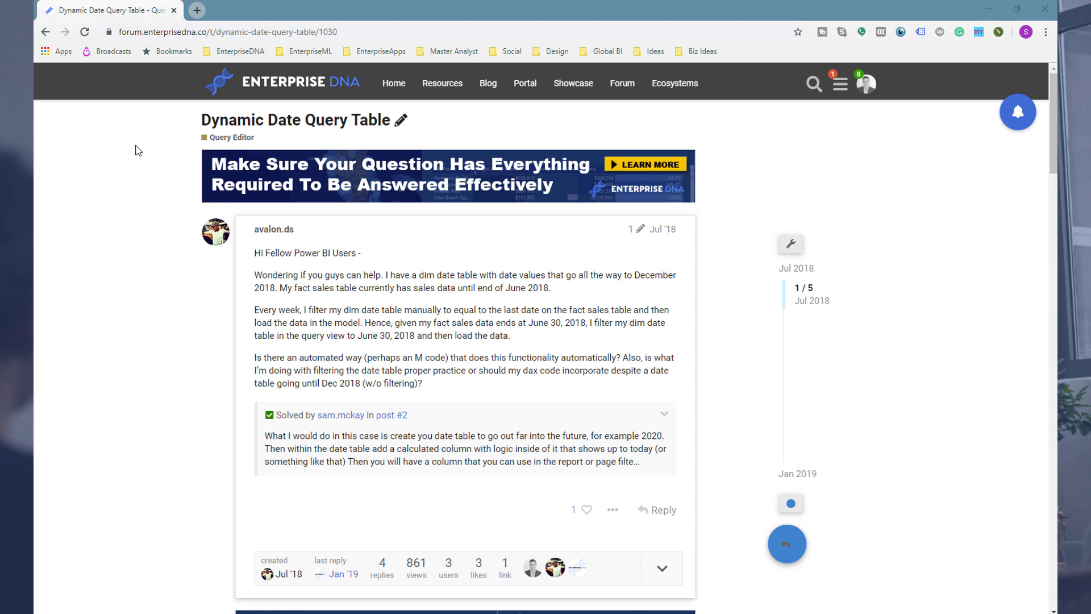
Scroll the Dynamic Date Query Table thread down to the reply with the List.Min / List.Max M code
scroll(135, 150, "down", 2)
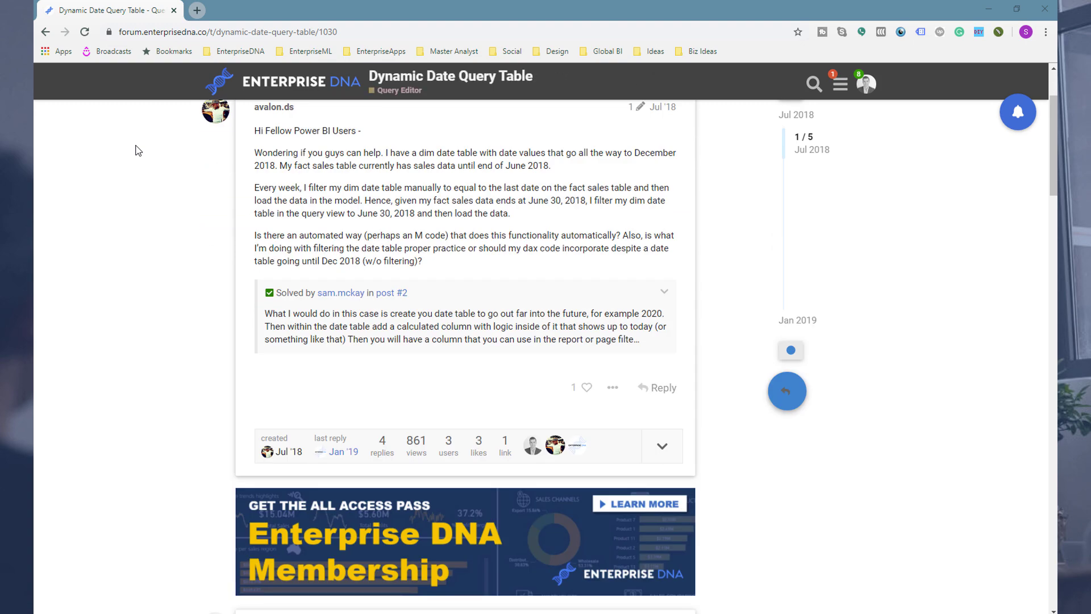
scroll(174, 235, "down", 14)
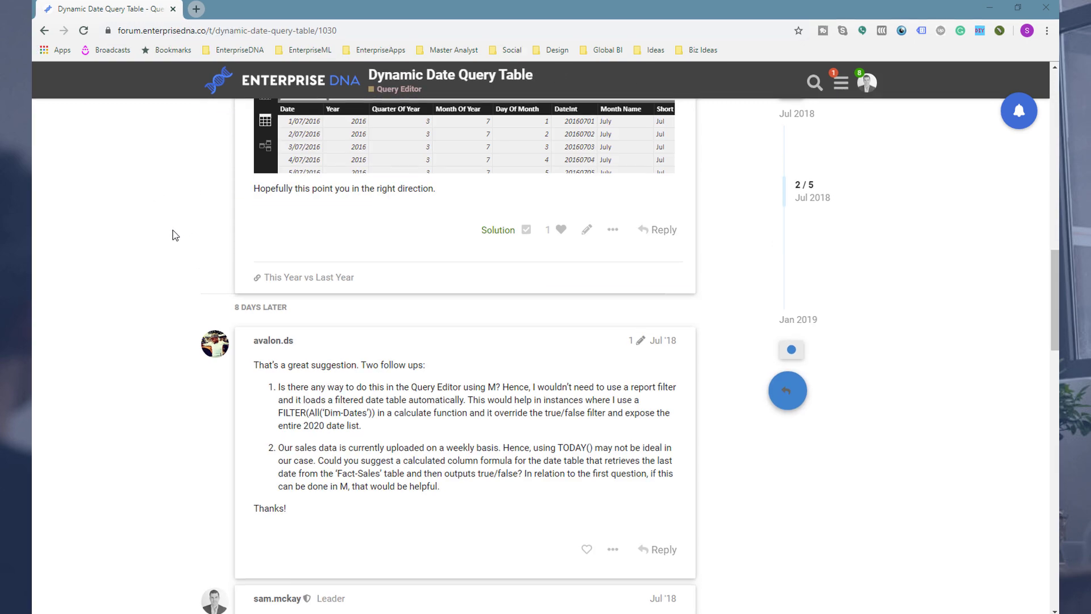
scroll(175, 235, "down", 15)
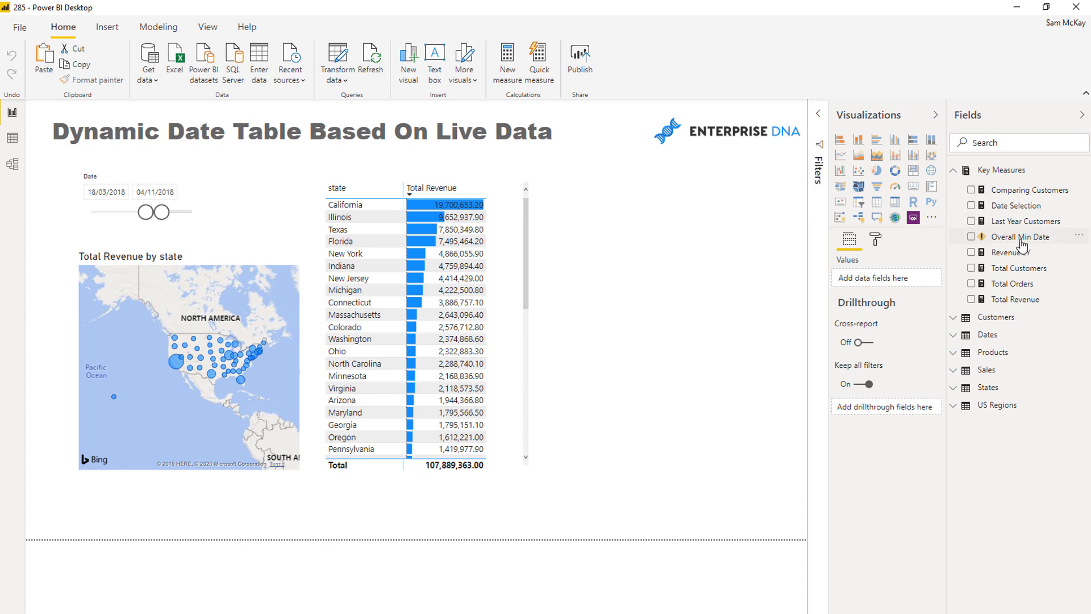
Rewrite Overall Min Date as CALCULATE( MIN( Sales[OrderDate] ), ALL( Dates ) )
mouse_move(1021, 245)
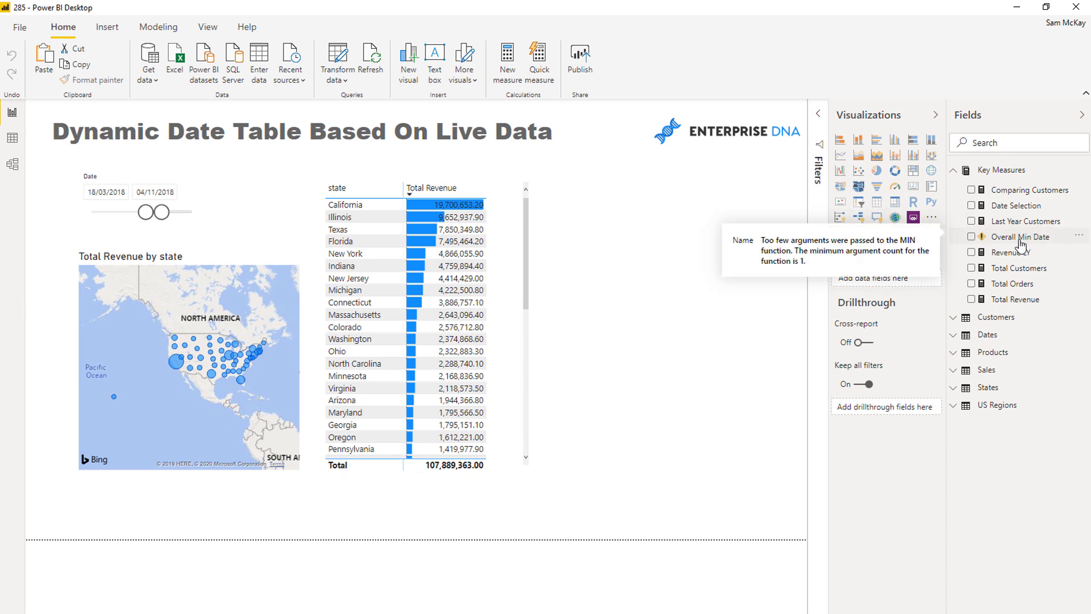
left_click(1021, 245)
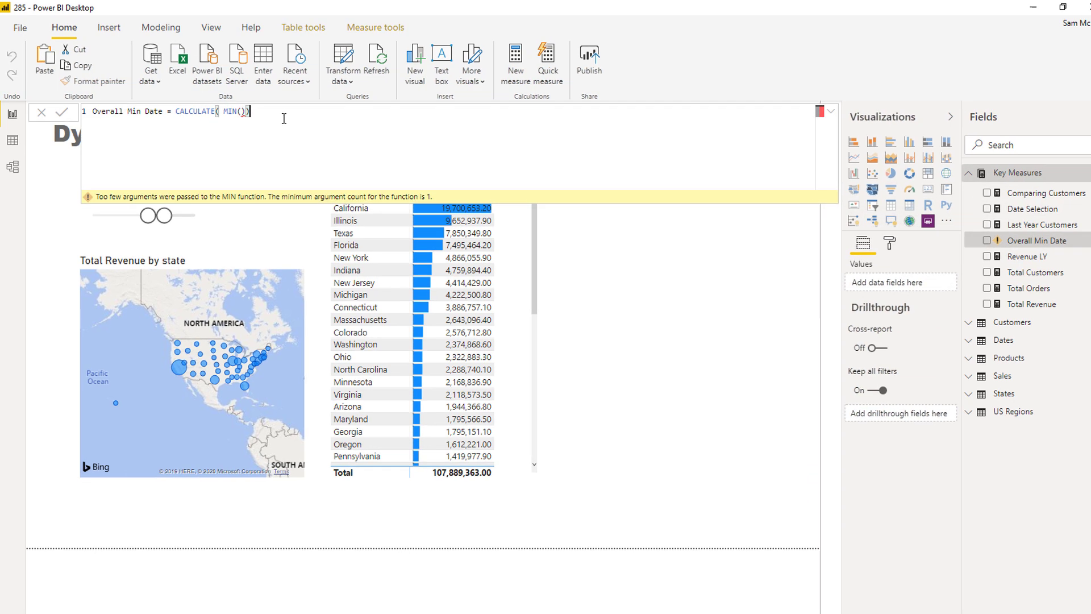
key("BackSpace")
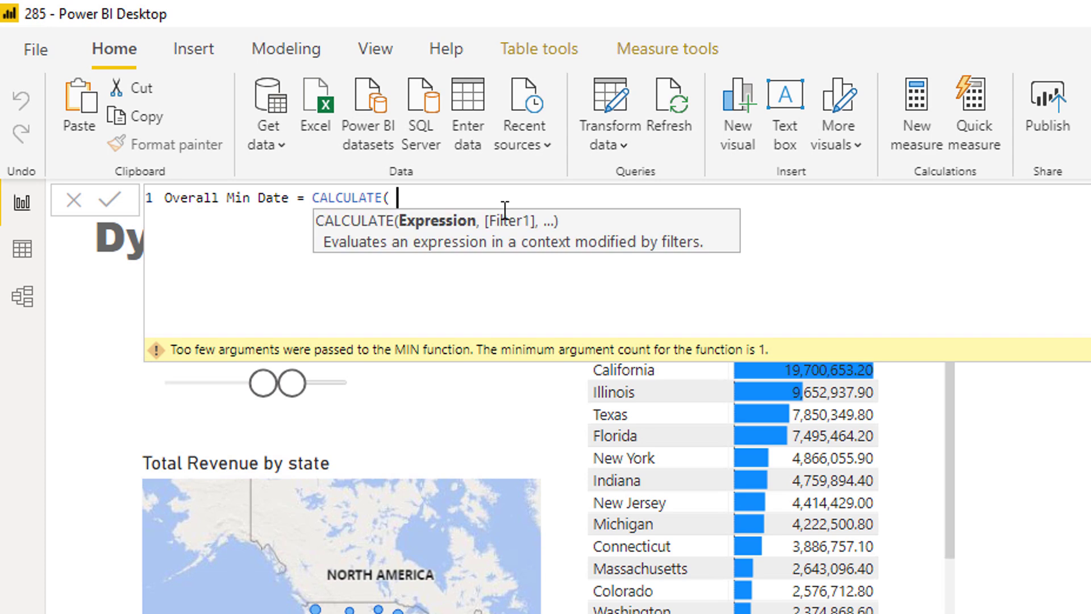
type("MIN( Order")
key("Down")
key("Down")
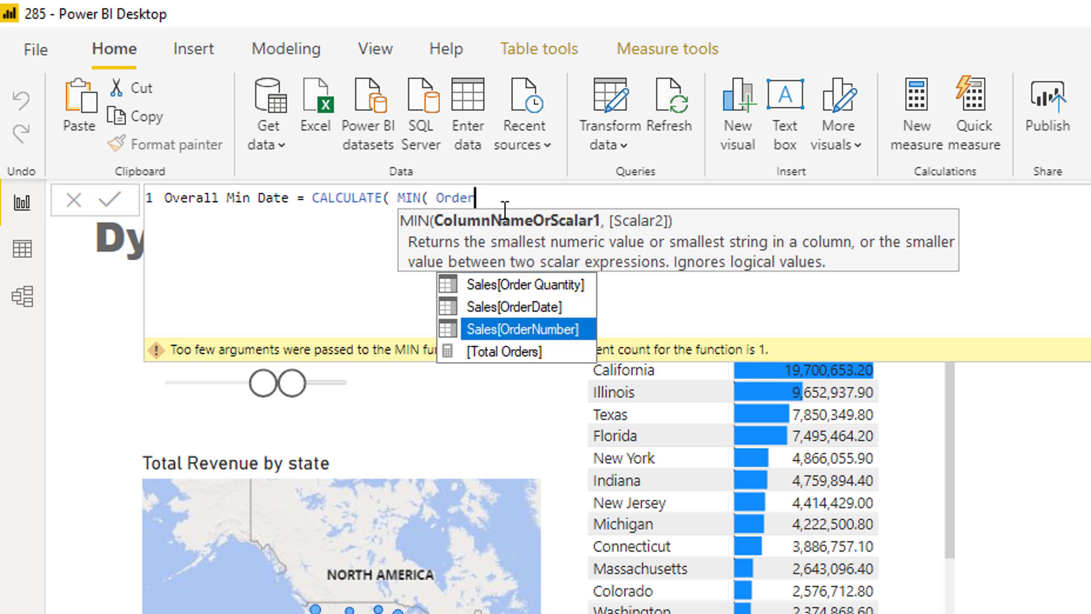
key("Up")
key("Tab")
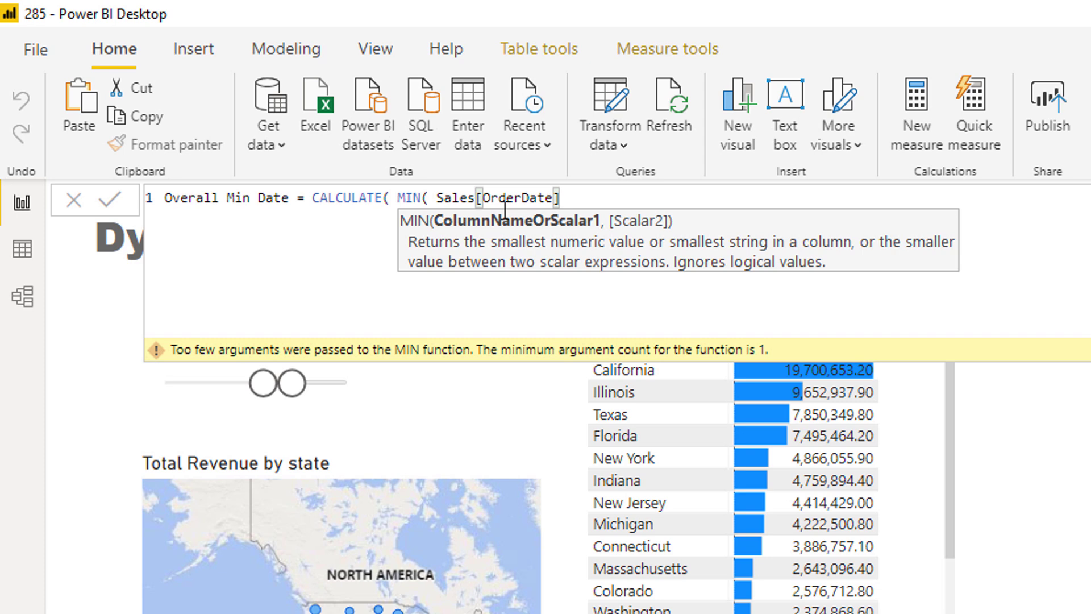
type("), ")
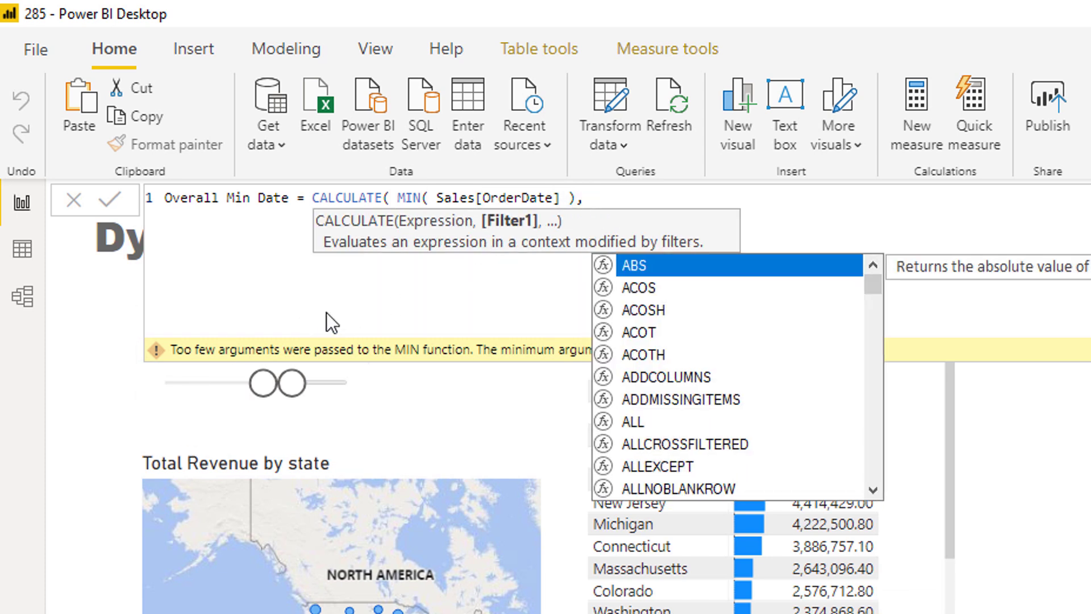
type("ALL( Dat")
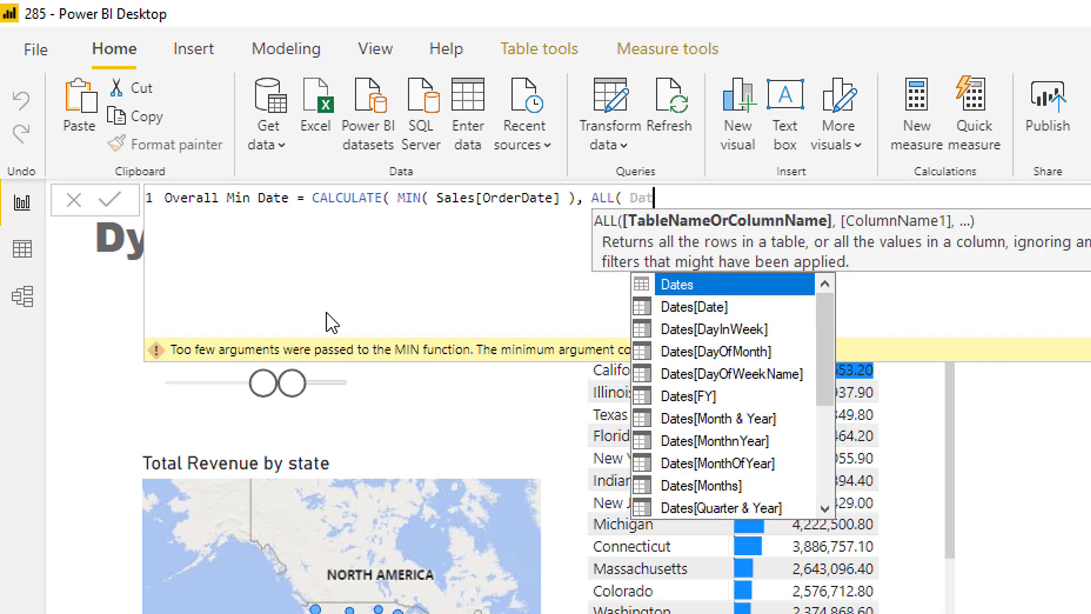
type("es ) )")
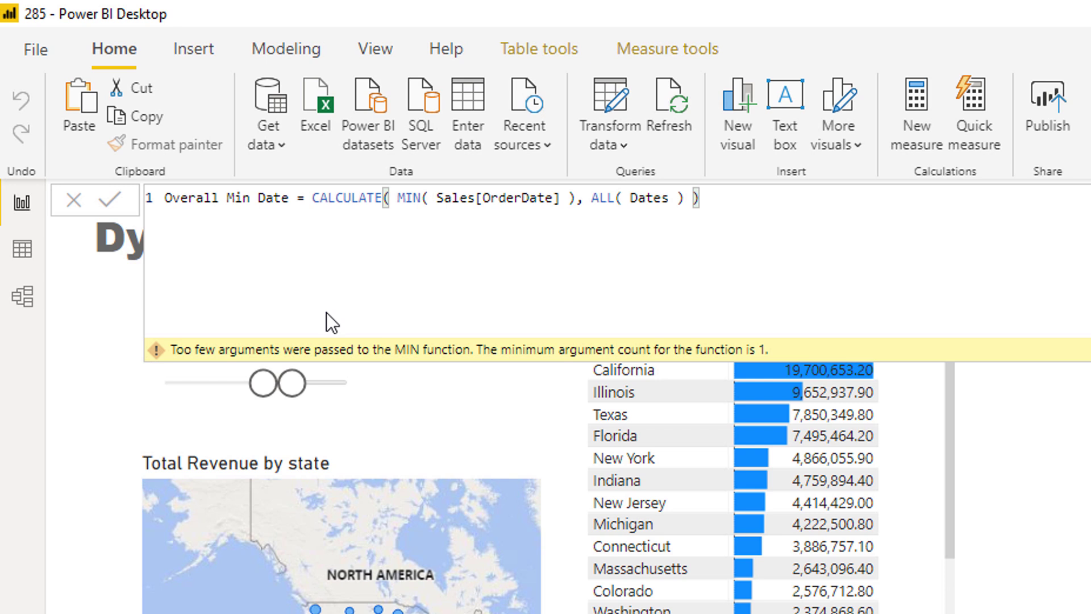
key("Return")
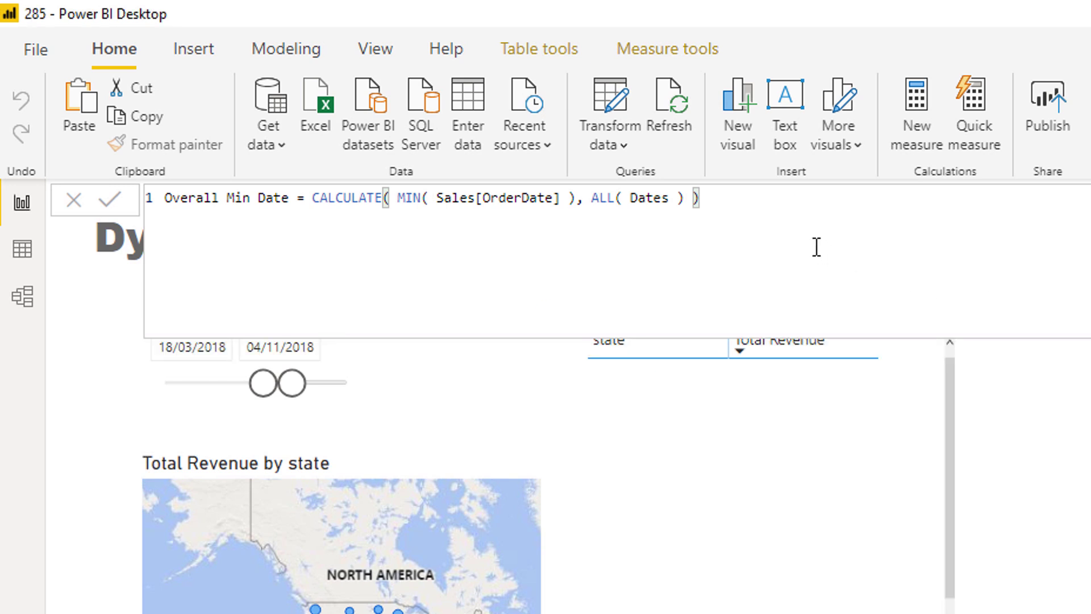
Copy the Overall Min Date formula and start a new measure
key("ctrl+a")
left_click_drag(701, 199, 169, 196)
key("ctrl+c")
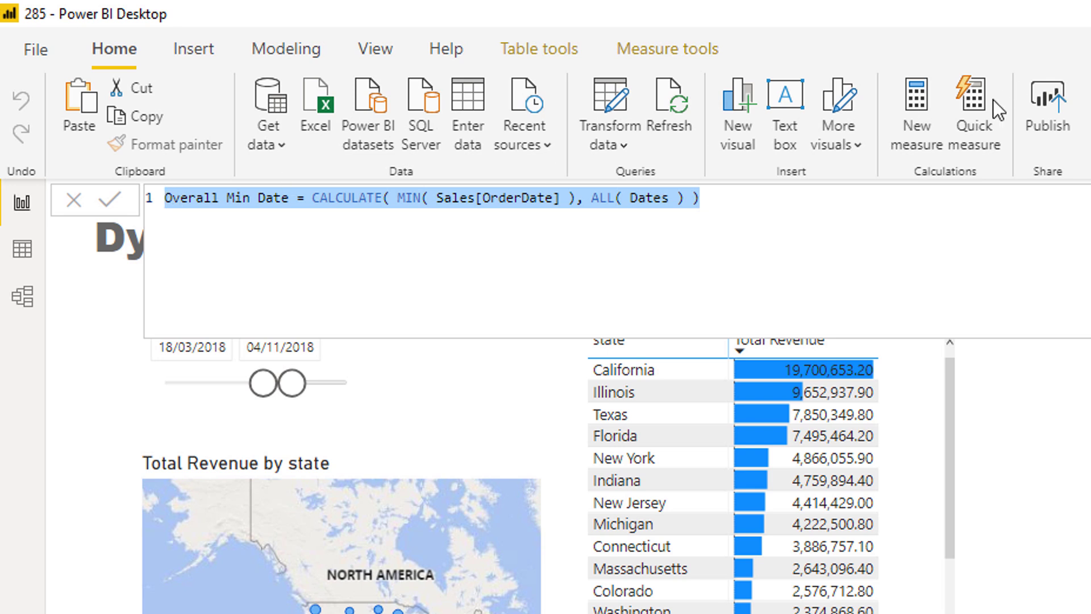
left_click(908, 115)
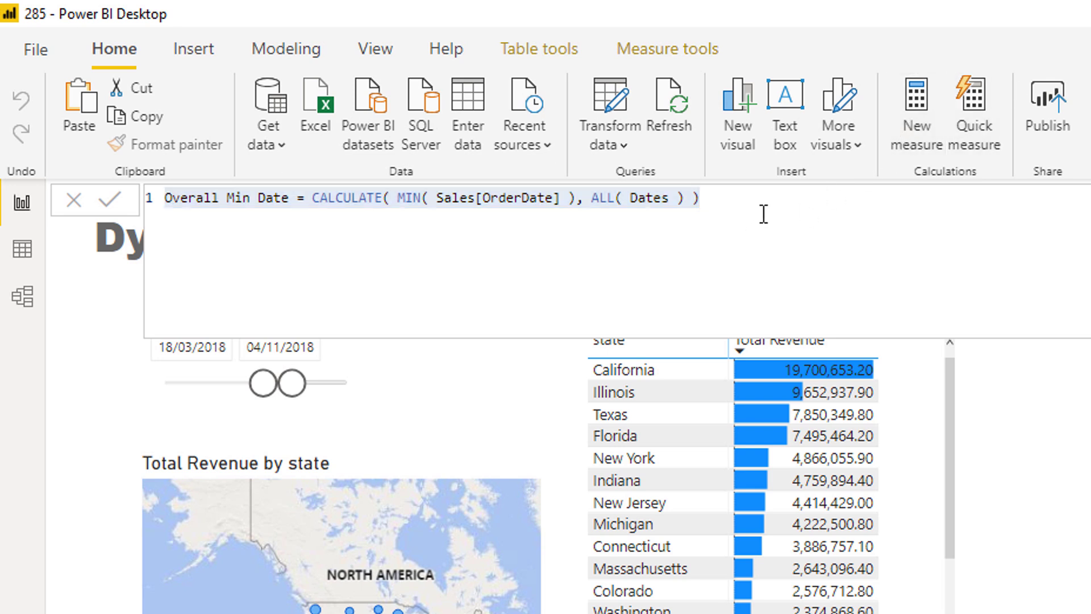
left_click(919, 117)
Create Overall Max Date from the pasted formula, using MAX instead of MIN
key("ctrl+v")
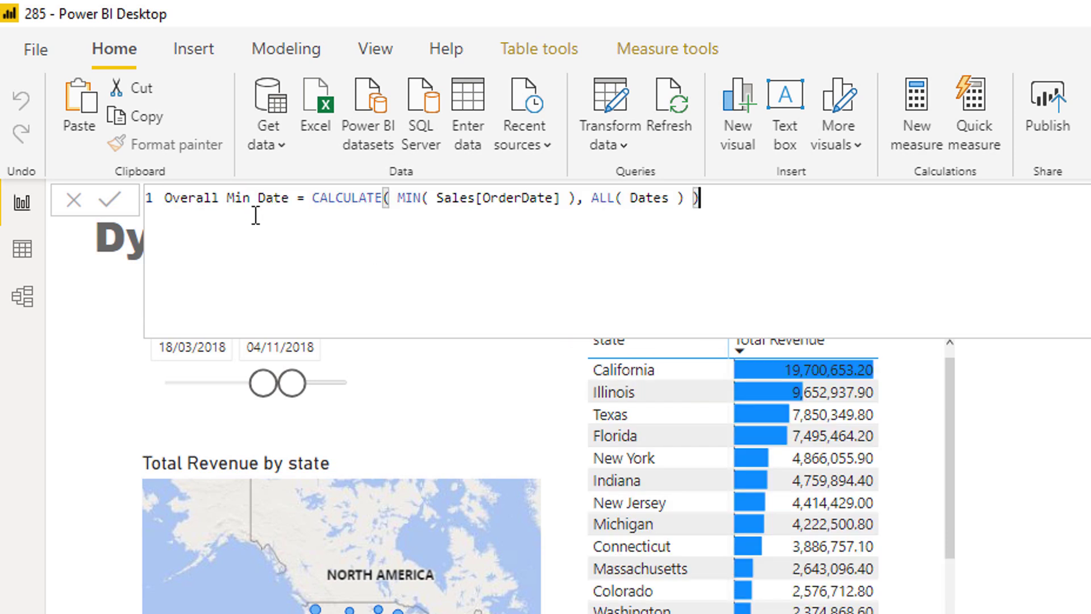
double_click(253, 198)
type("Max")
double_click(423, 199)
type("MAX")
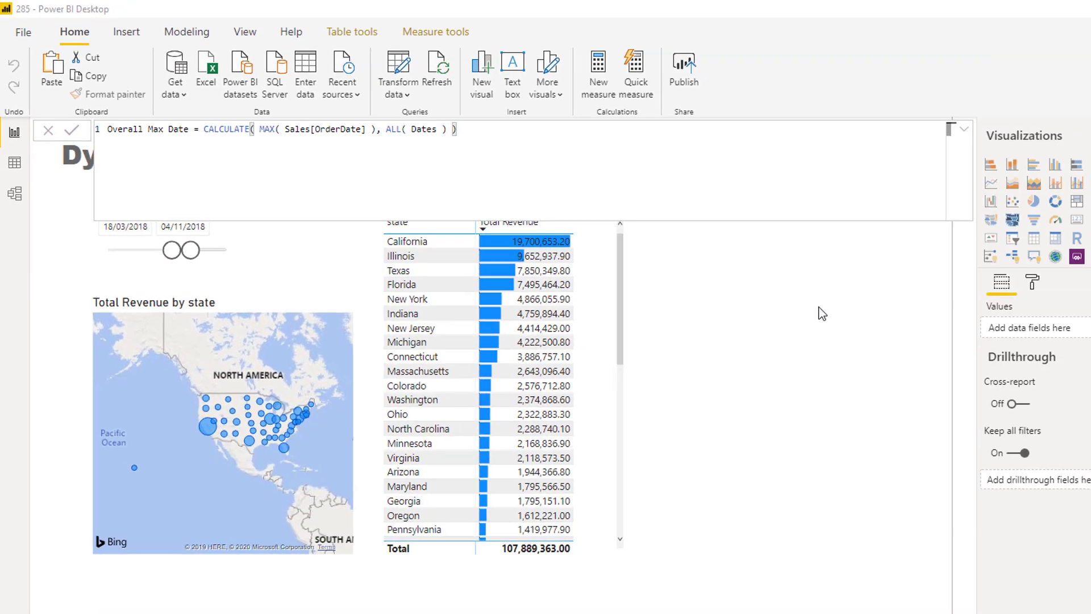
key("Return")
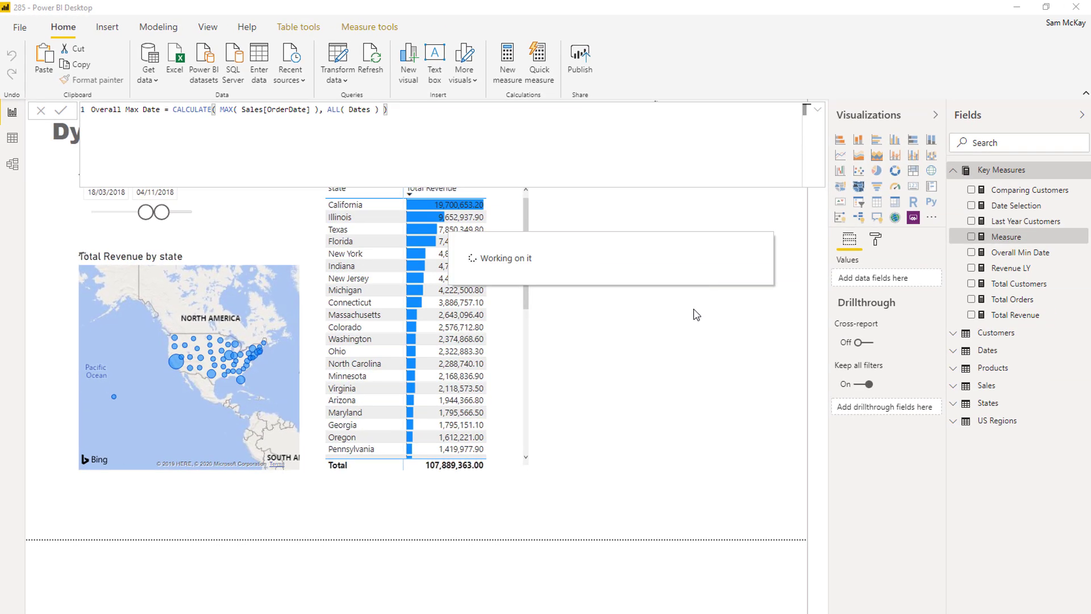
Add Overall Min Date and Overall Max Date cards (01/01/2014, 15/11/2018), then switch to Data view
left_click(692, 307)
left_click_drag(1000, 251, 719, 259)
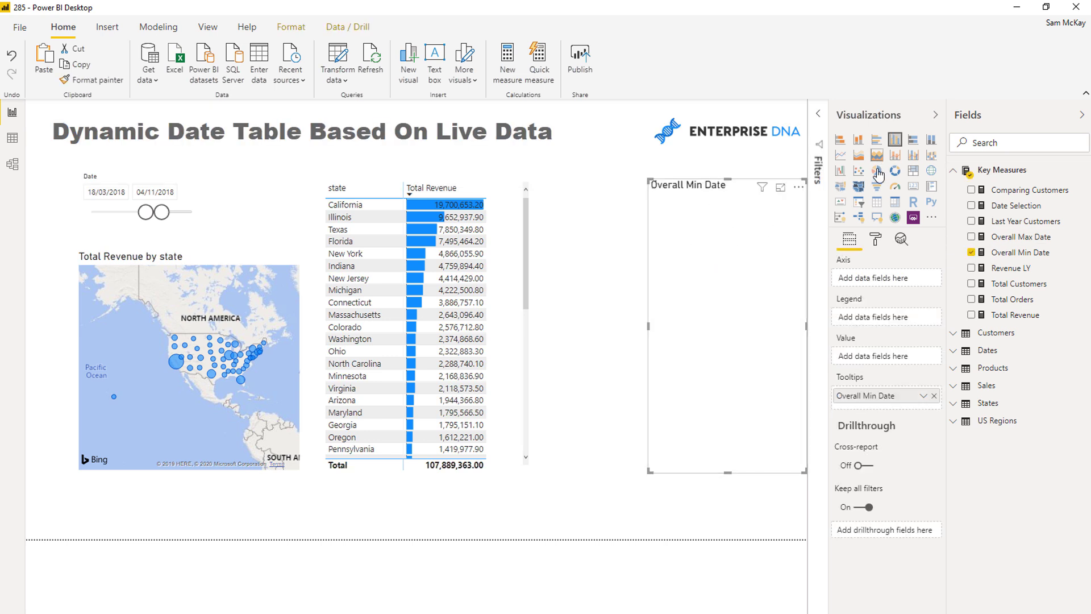
left_click(913, 187)
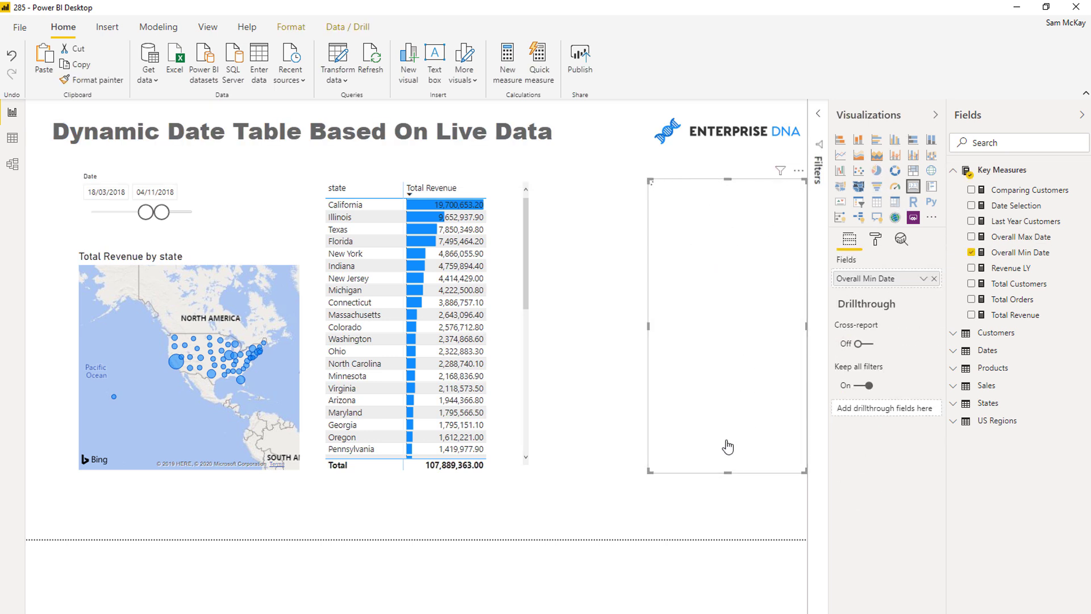
left_click_drag(648, 471, 559, 249)
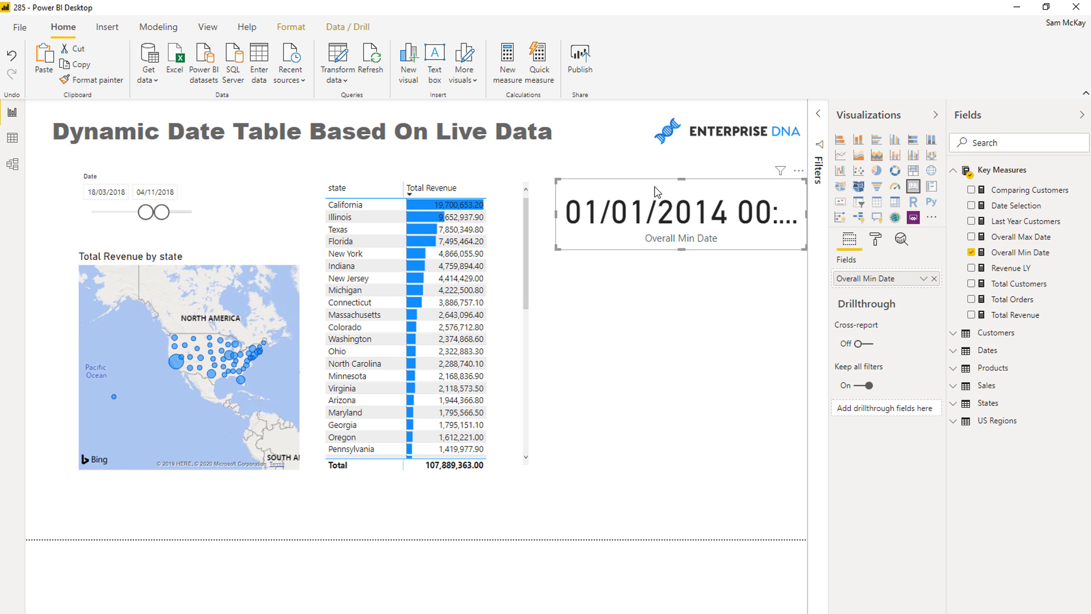
key("ctrl+c")
key("ctrl+v")
left_click_drag(655, 189, 661, 283)
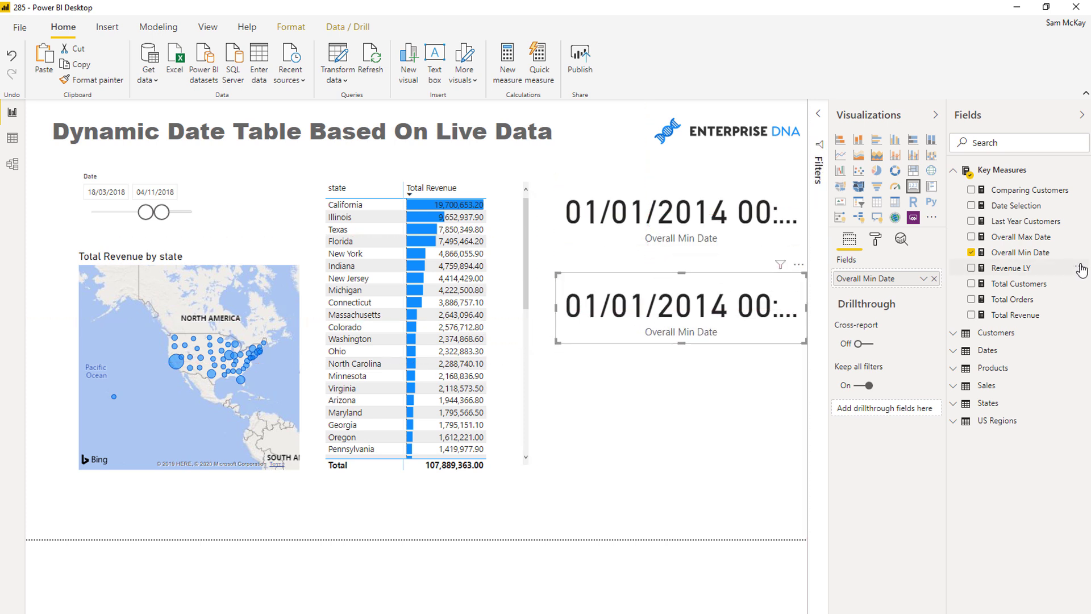
left_click_drag(1023, 237, 902, 281)
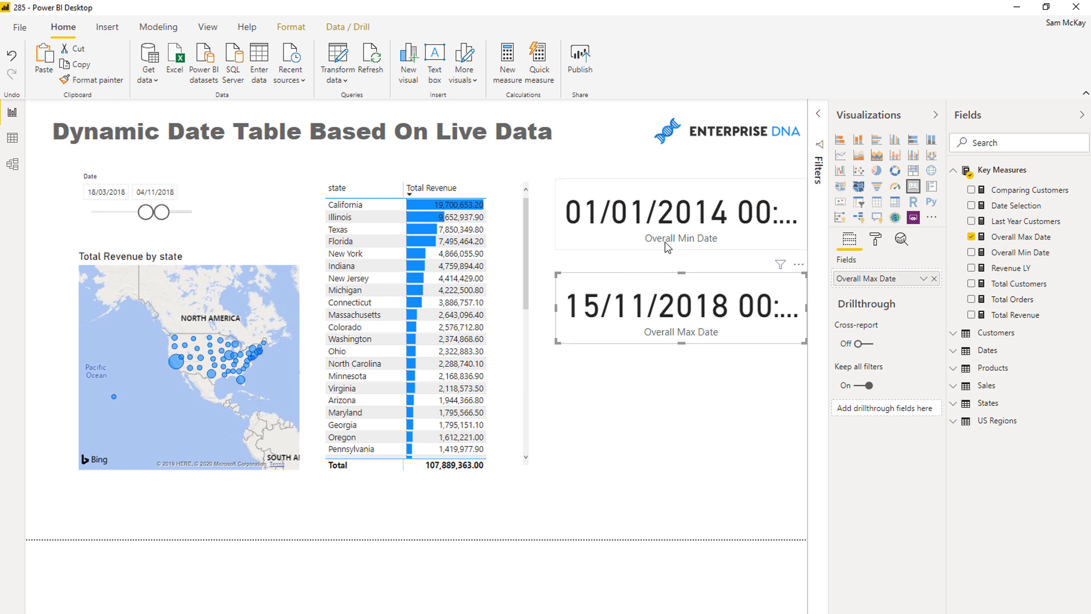
left_click(12, 138)
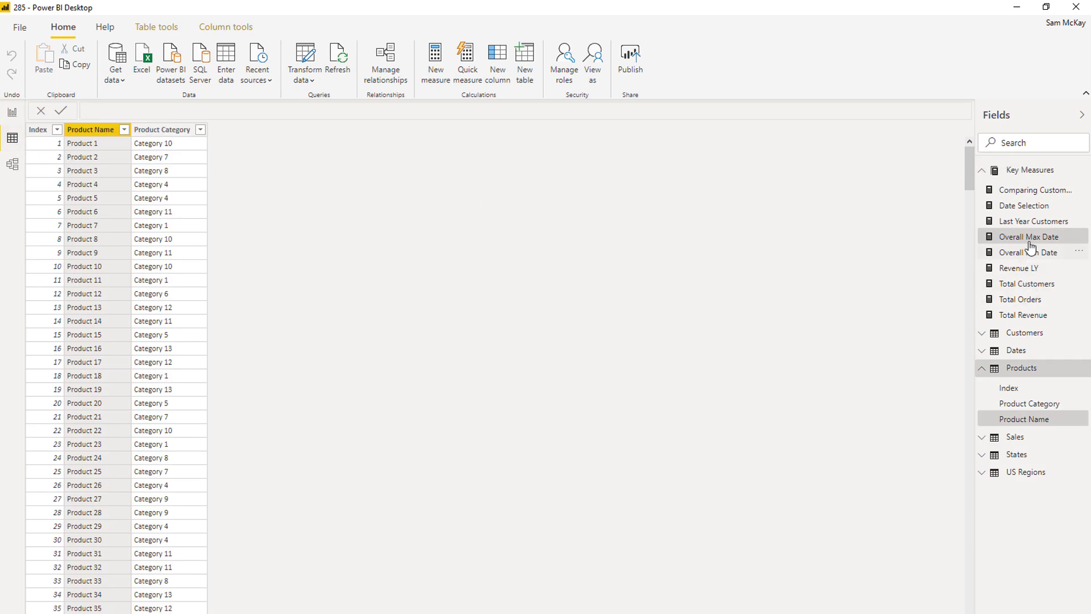
Review the Dates Query function's M code and its StartDate parameter, then cancel without changes
left_click(982, 368)
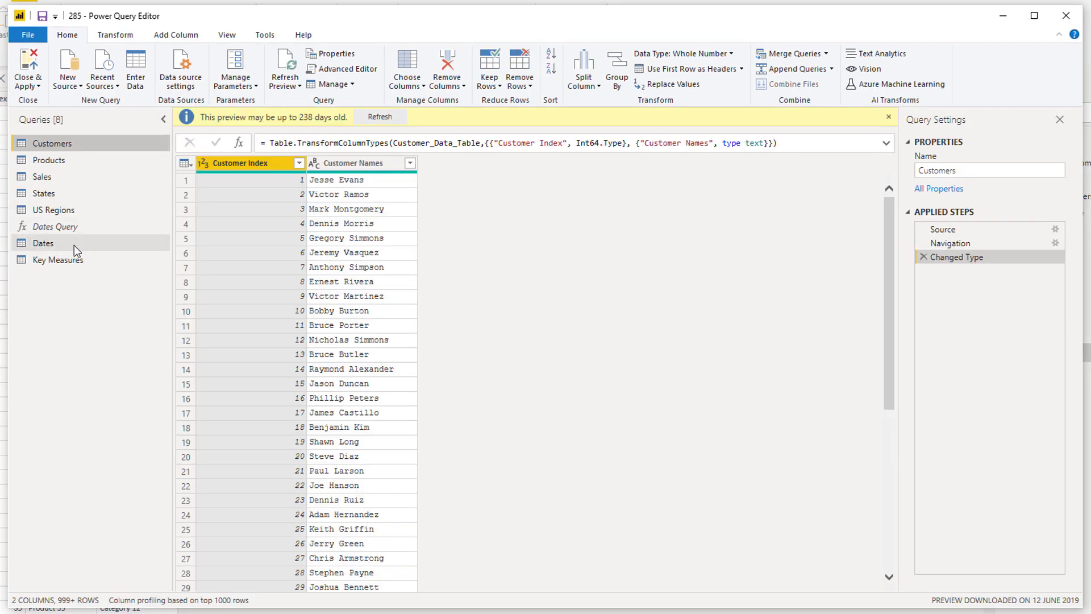
left_click(74, 244)
left_click(80, 227)
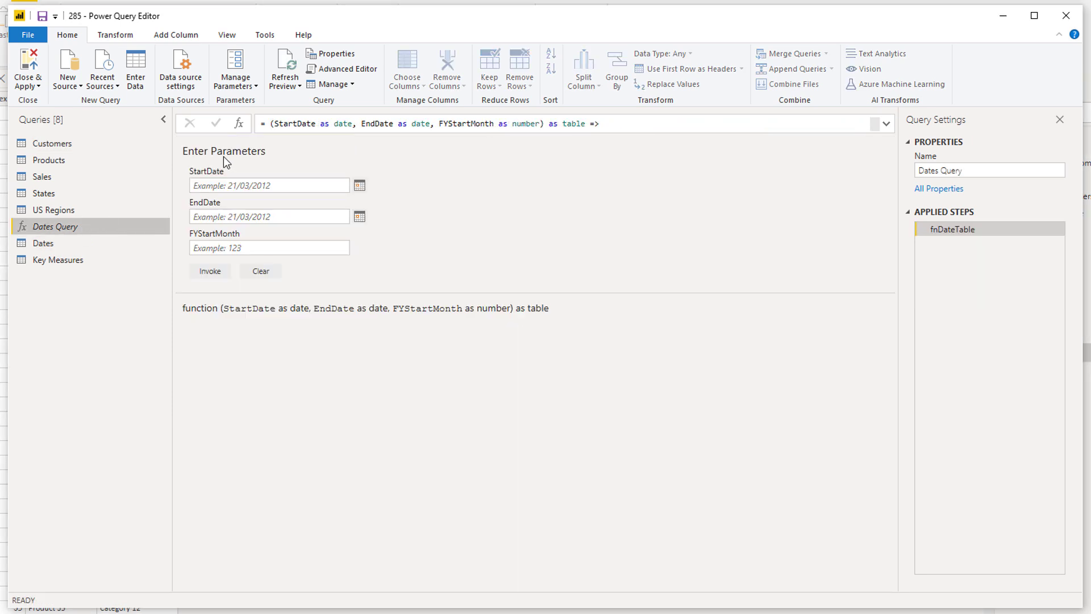
left_click(337, 66)
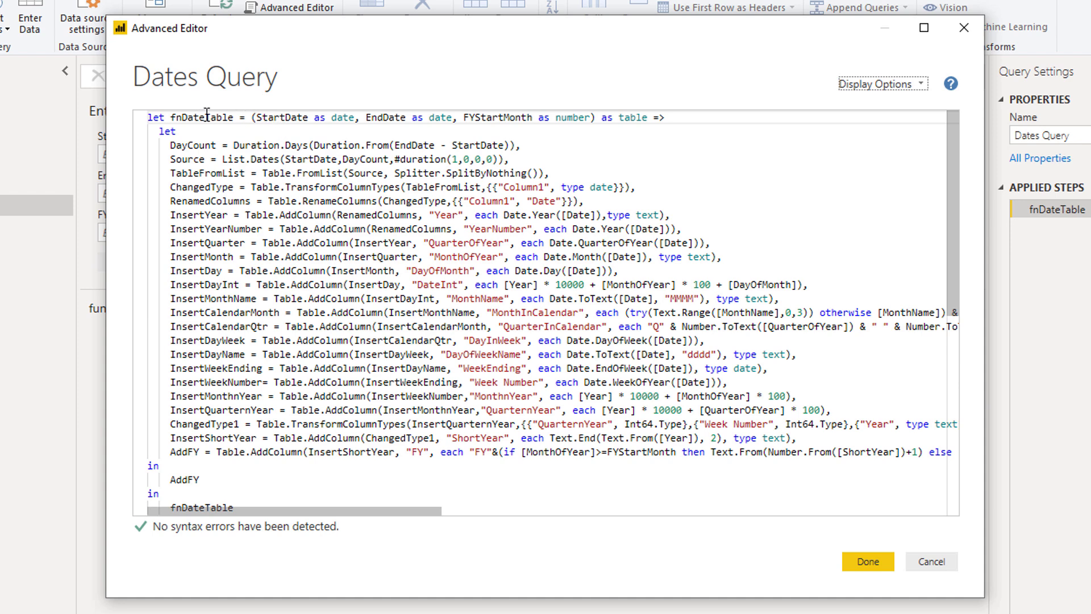
left_click_drag(257, 117, 516, 118)
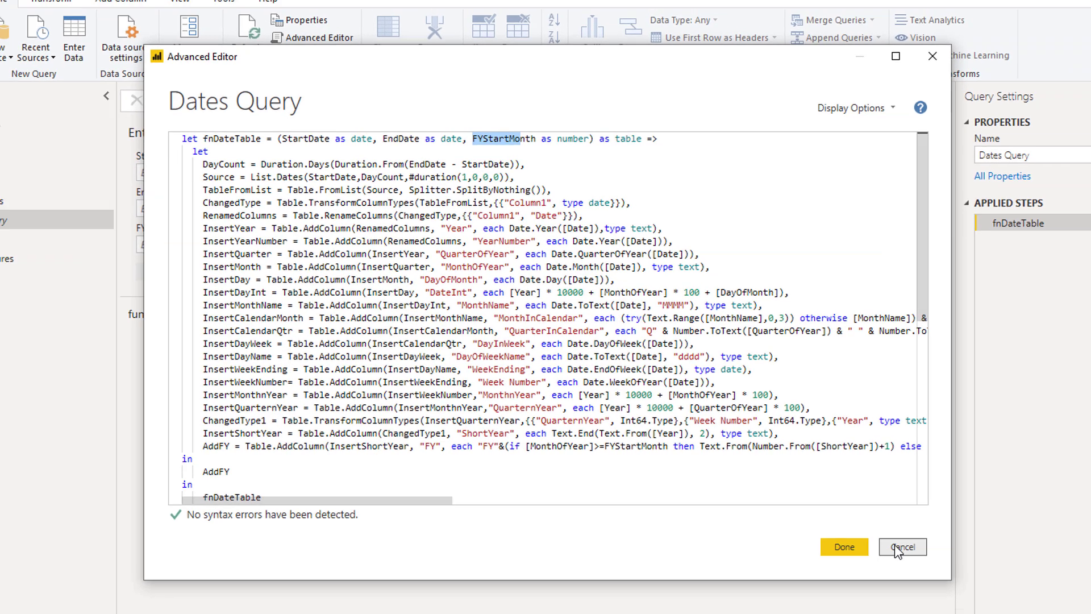
left_click(931, 561)
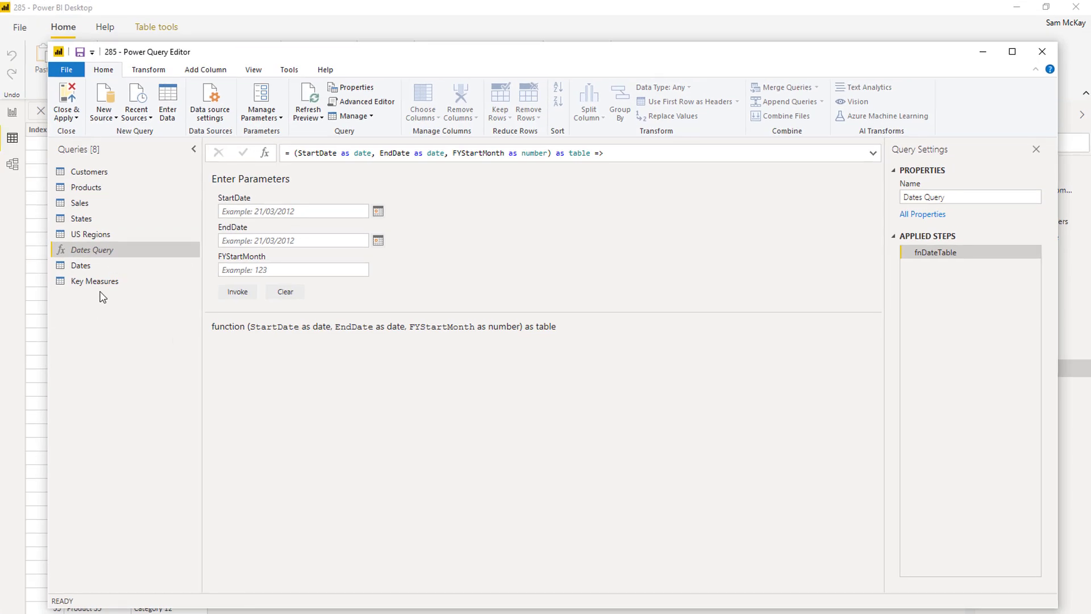
Duplicate the Dates query and rename the copy 'Dynamic Dates'
left_click(111, 264)
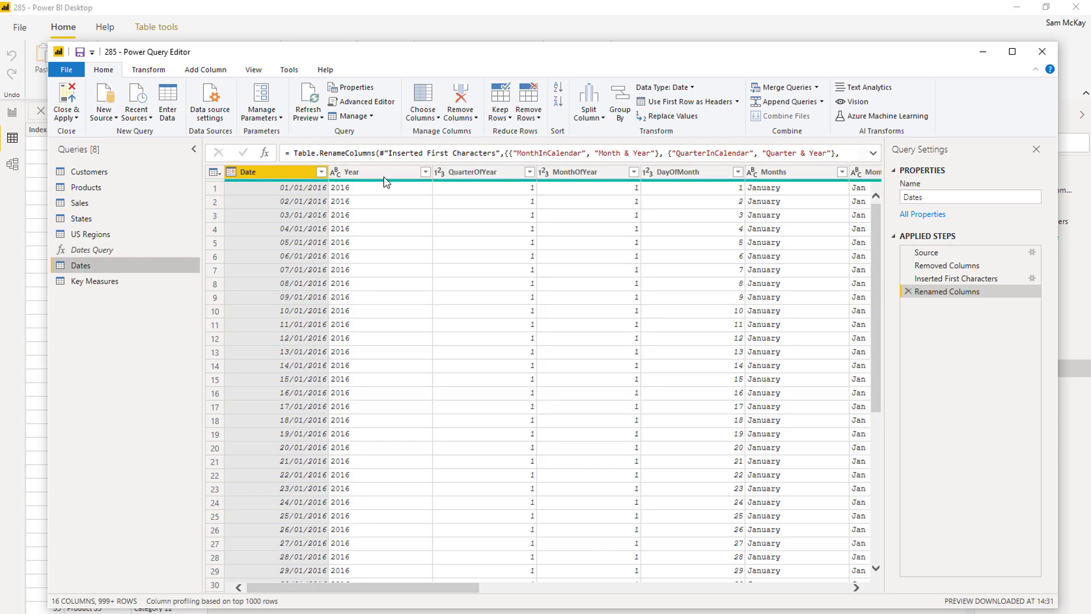
right_click(104, 265)
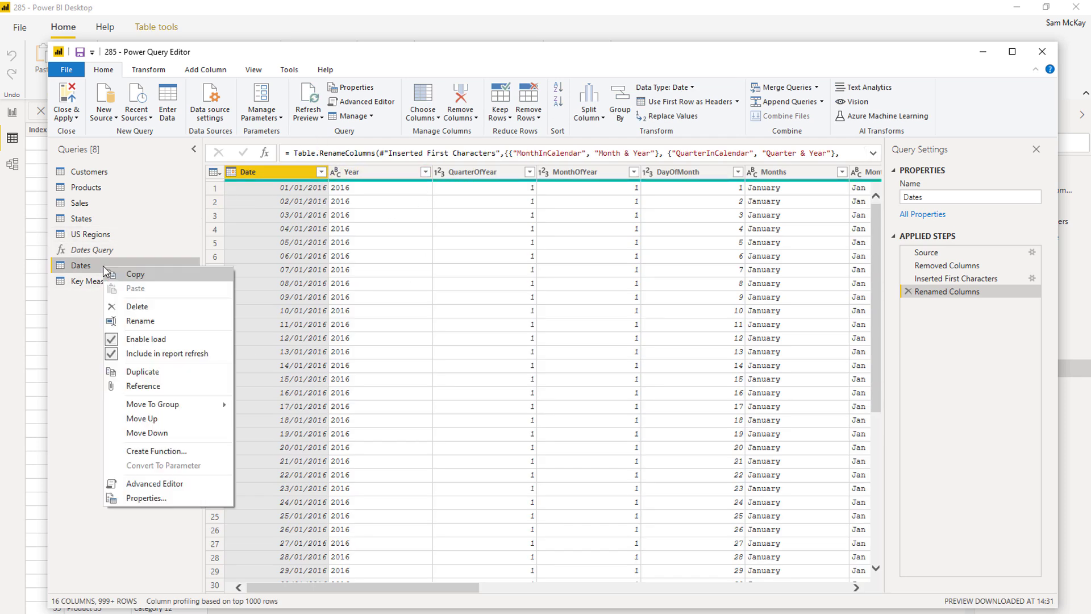
left_click(158, 361)
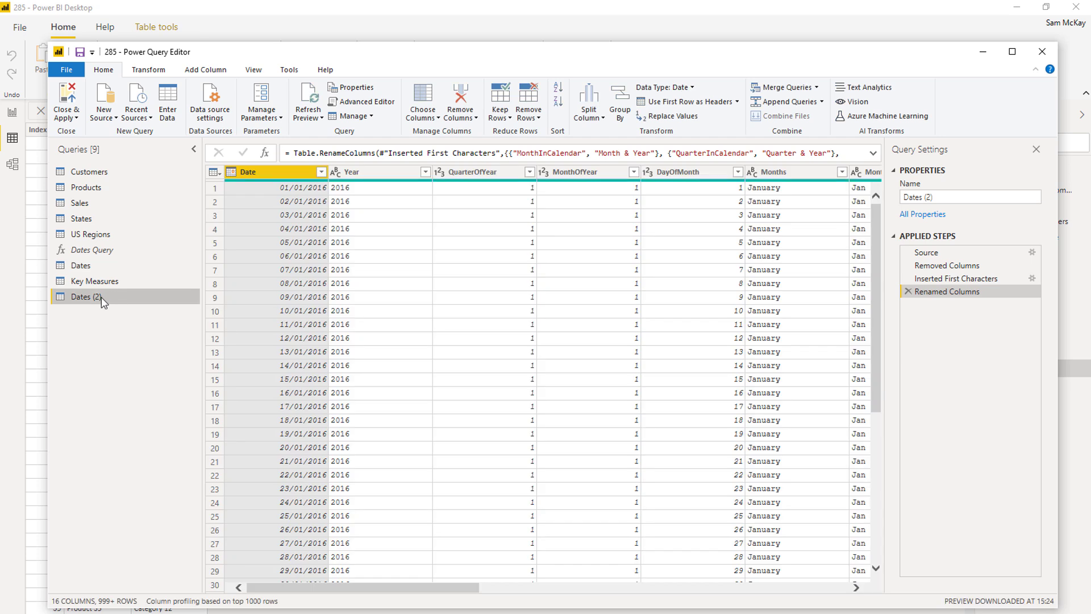
double_click(99, 300)
type("Dynamic Date")
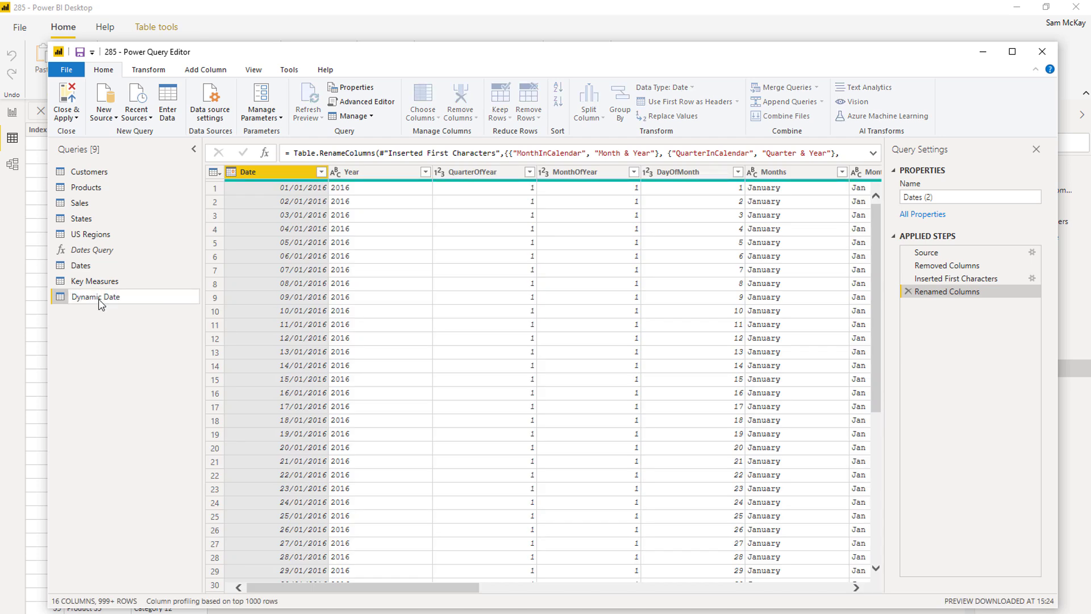
key("Return")
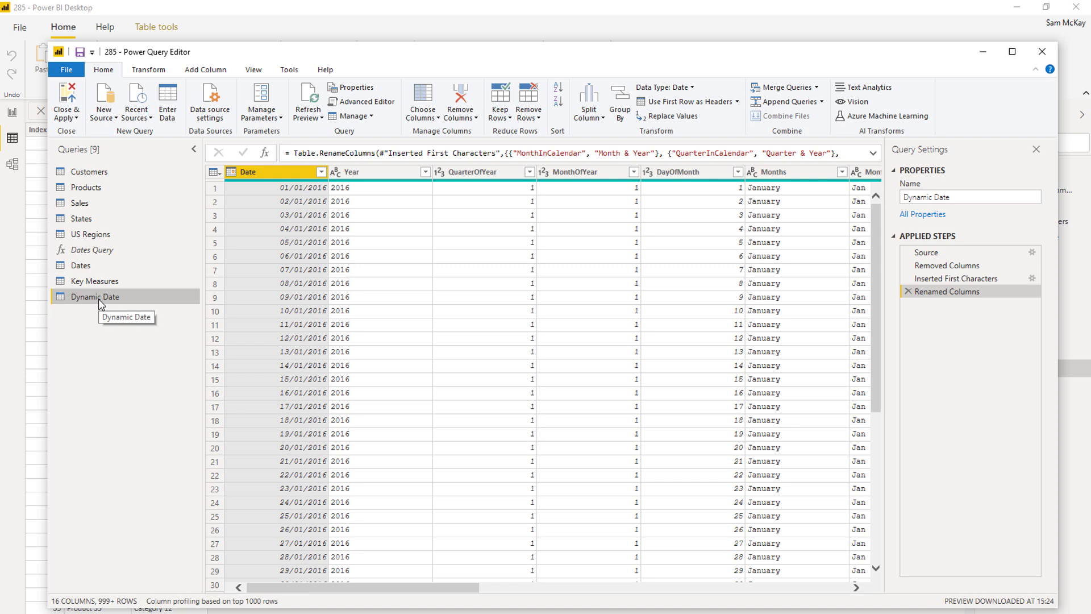
double_click(141, 294)
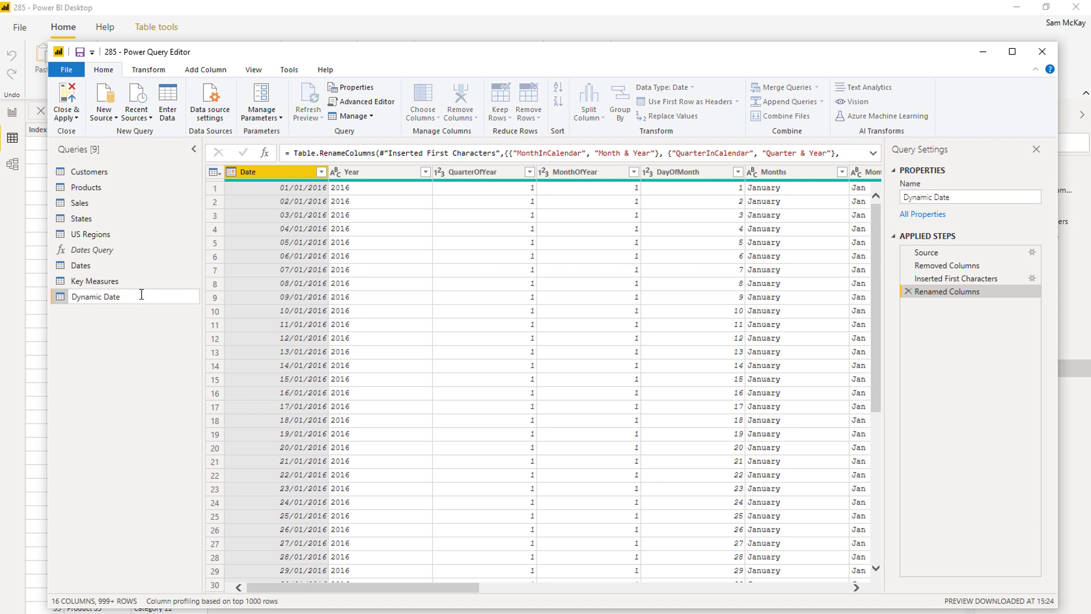
type("s")
key("Return")
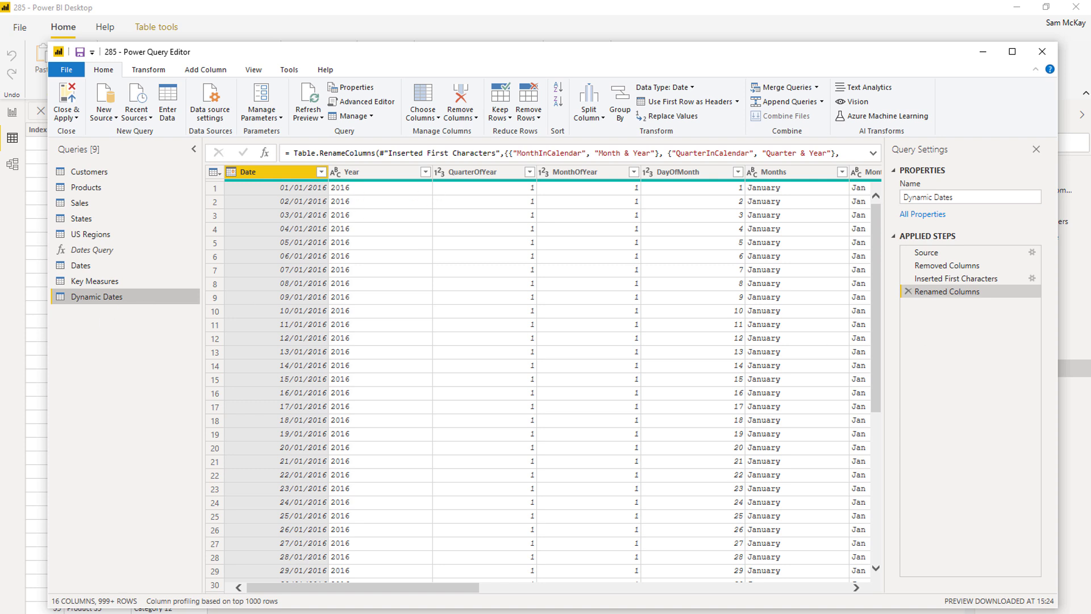
Compare the forum's M code with the Dates query's Source call (2016–2020 dates, month 7)
left_click_drag(1090, 63, 536, 57)
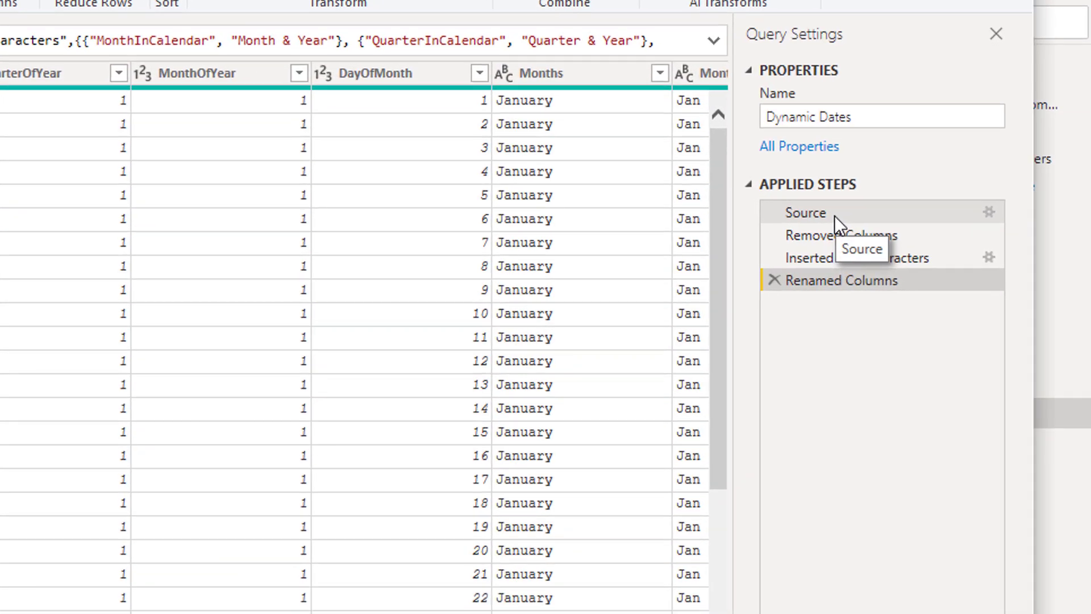
left_click(881, 232)
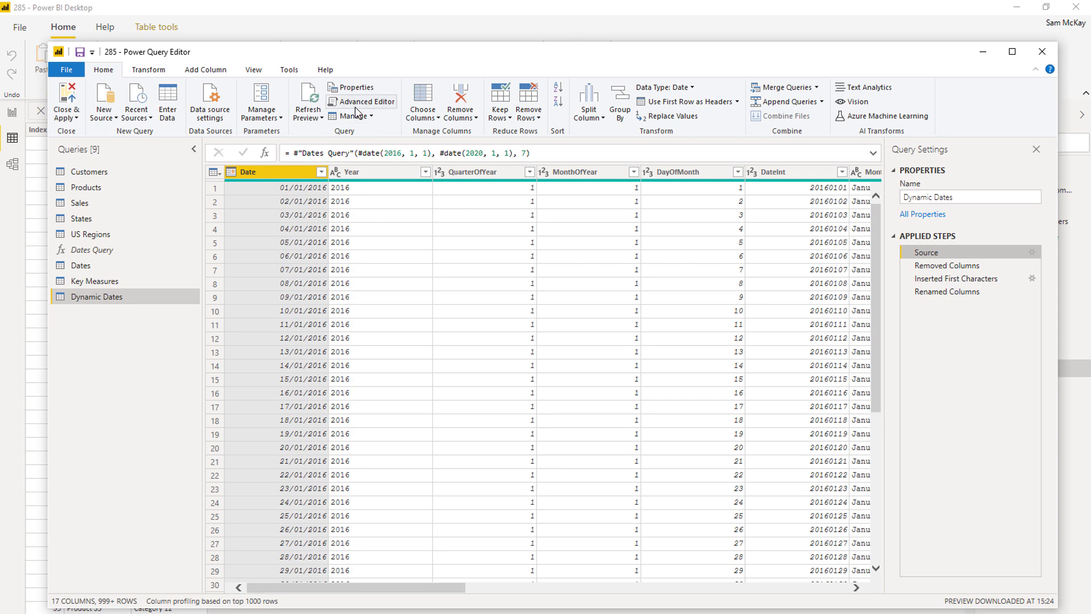
left_click(119, 262)
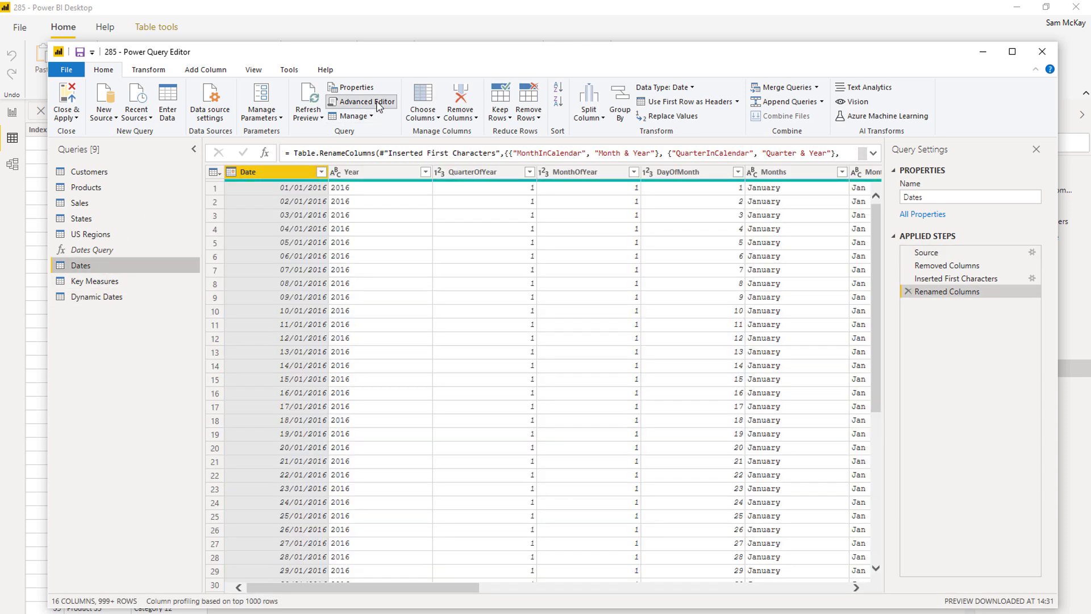
left_click(361, 102)
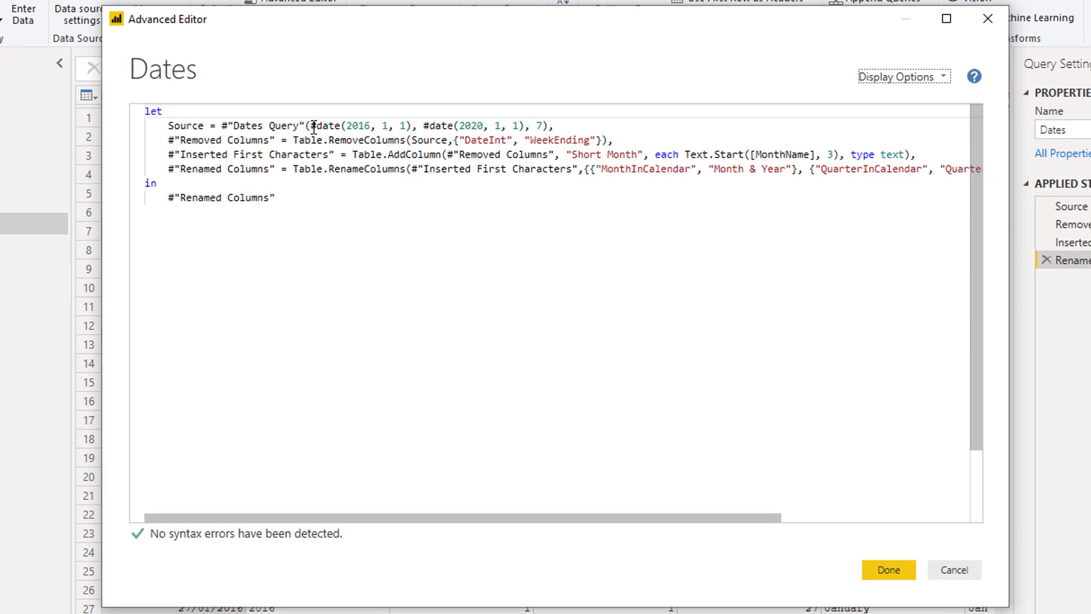
left_click_drag(373, 193, 449, 193)
left_click_drag(412, 125, 411, 125)
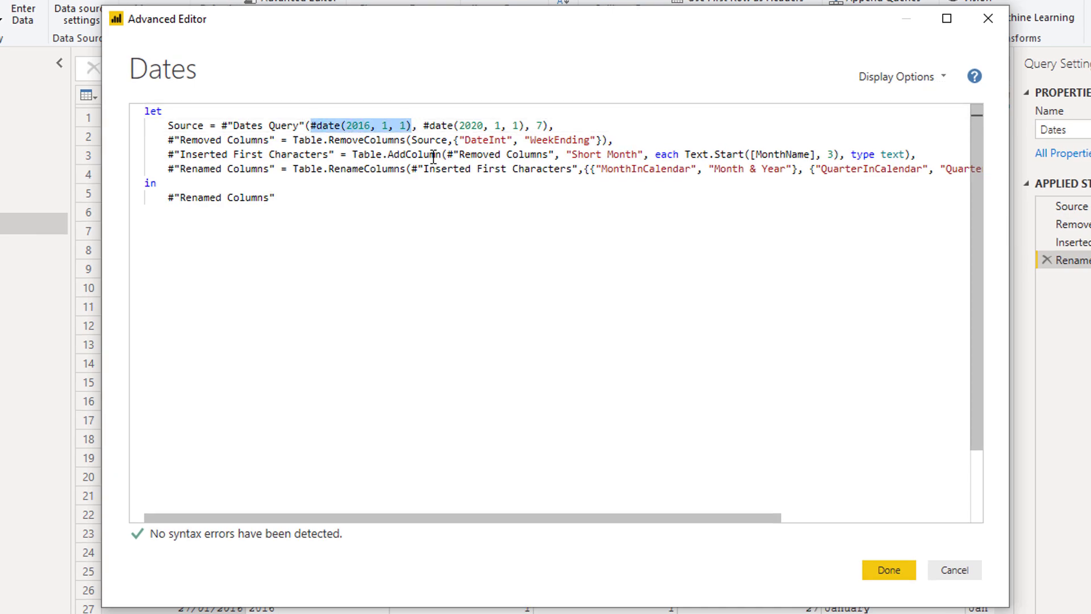
left_click(946, 571)
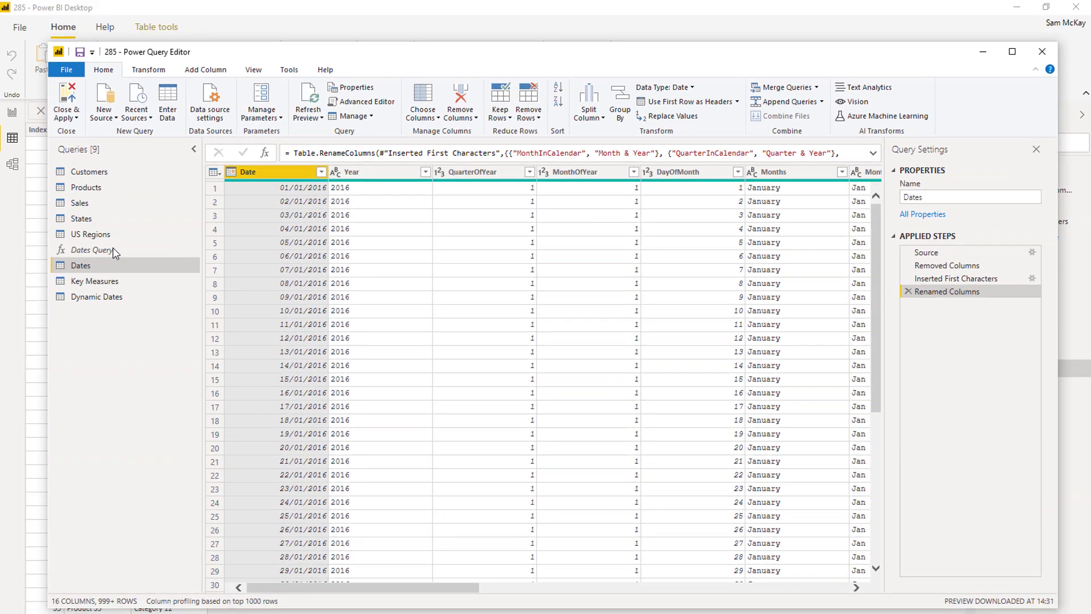
Review the Dates Query function's code in the Advanced Editor without changes
left_click(111, 249)
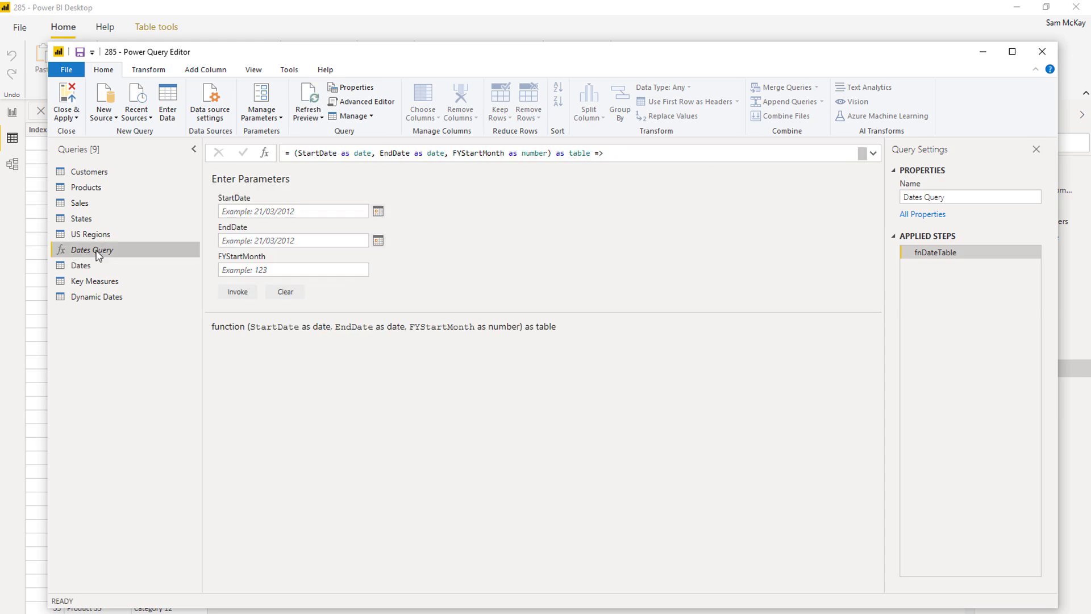
left_click(362, 102)
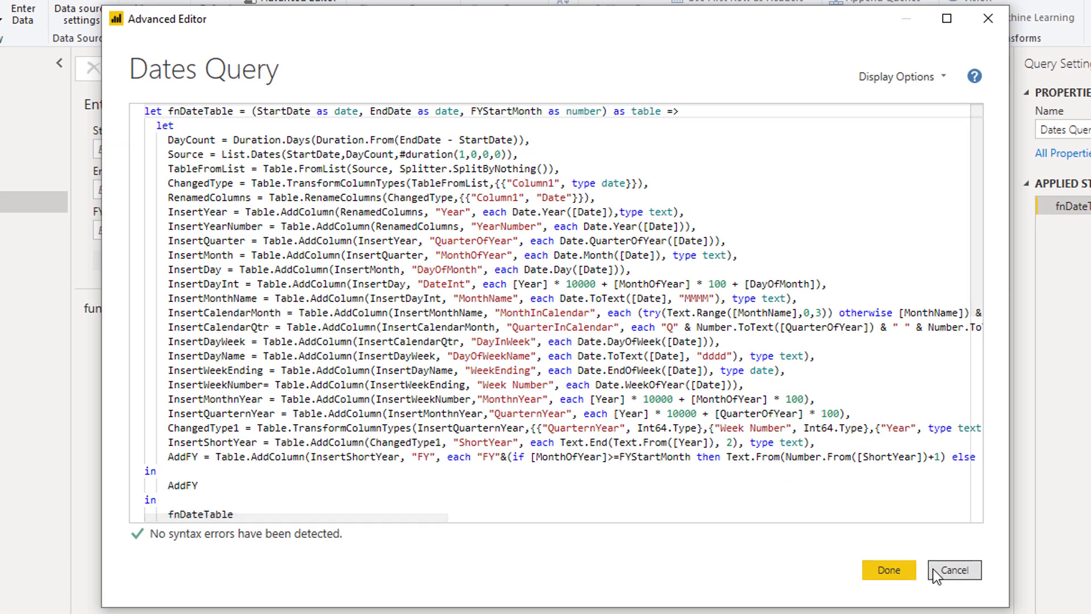
left_click(954, 570)
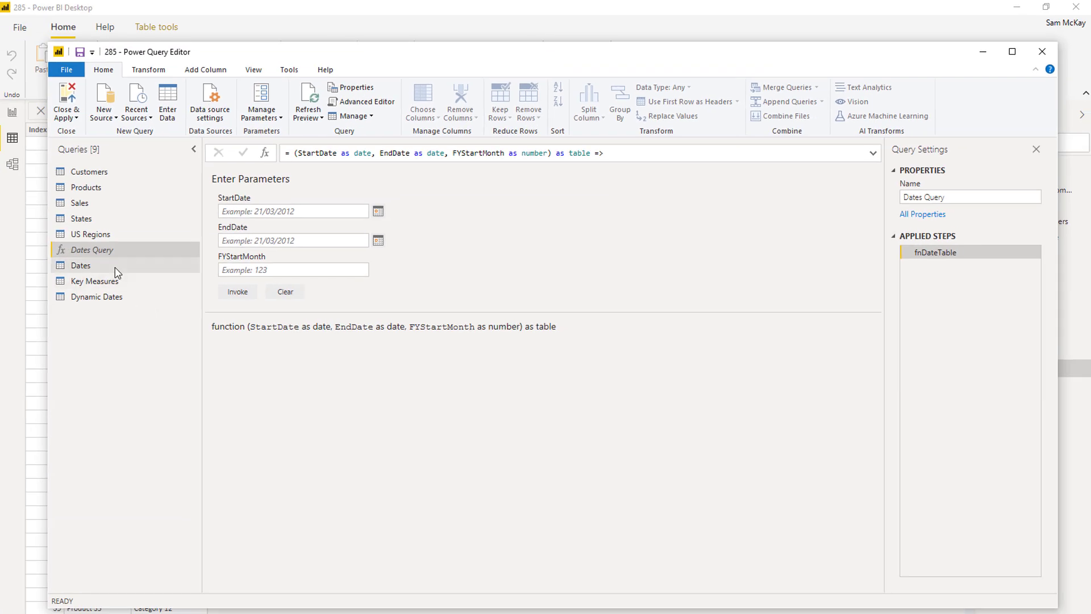
Replace the Dynamic Dates Source start date #date(2016, 1, 1) with List.Min(Sales[OrderDate])
left_click(107, 297)
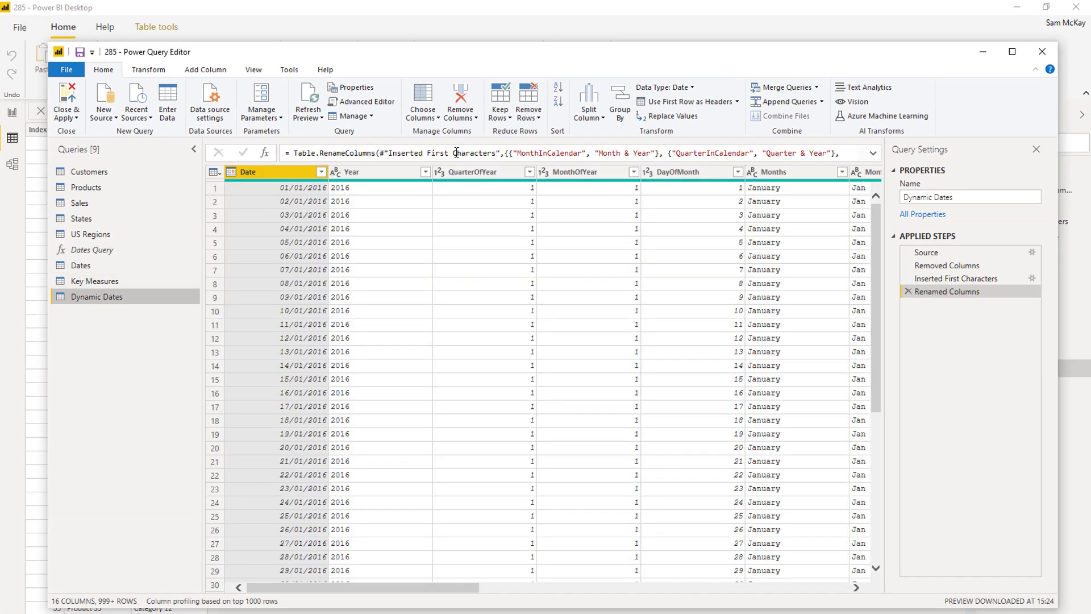
left_click(938, 253)
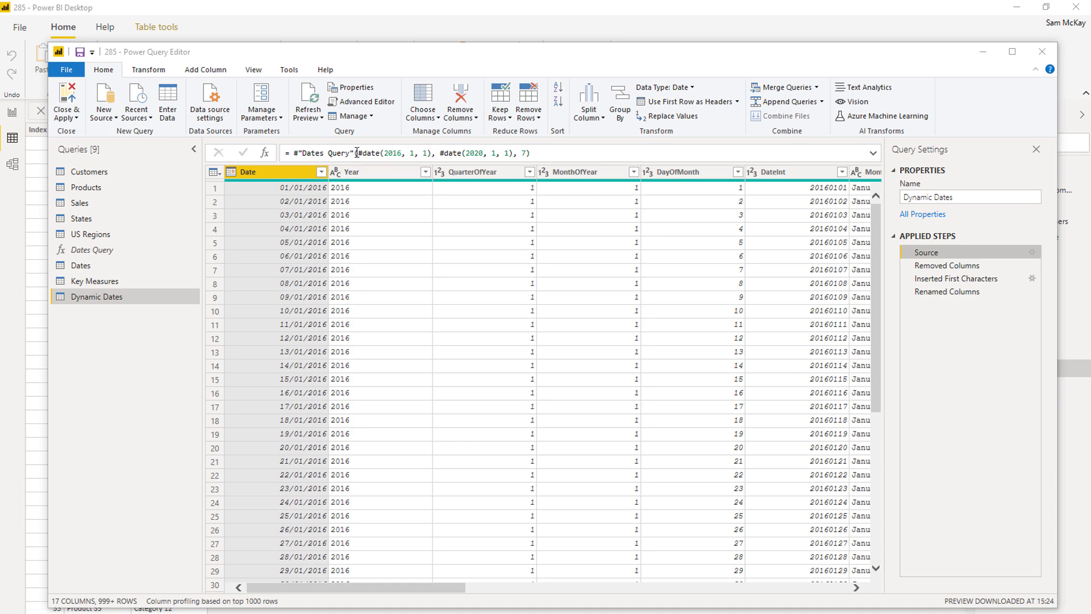
left_click_drag(357, 153, 432, 153)
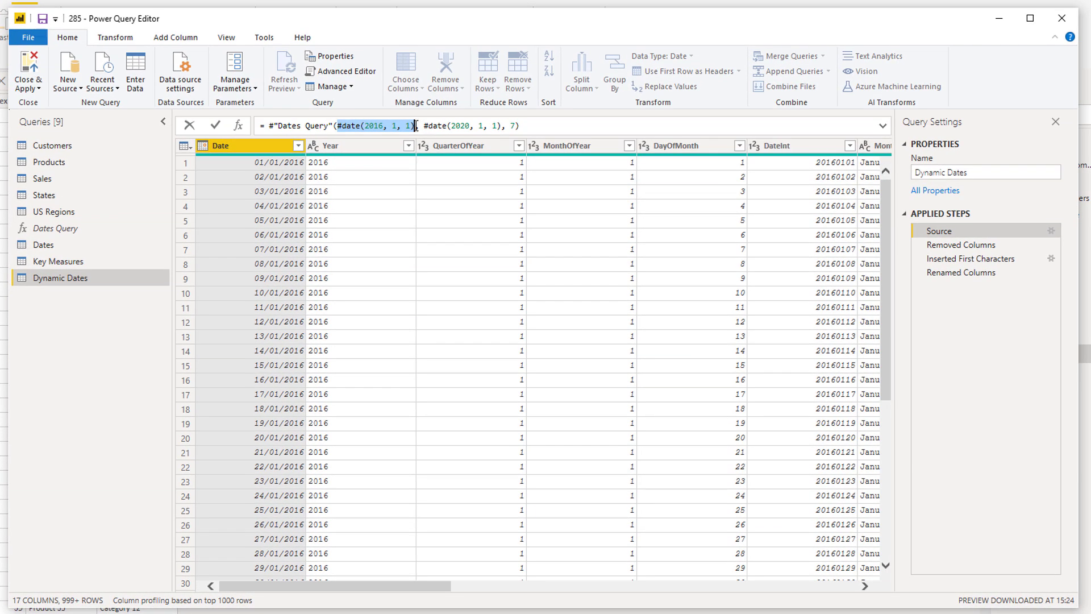
type("List.Min(FactTable[DateColumn])")
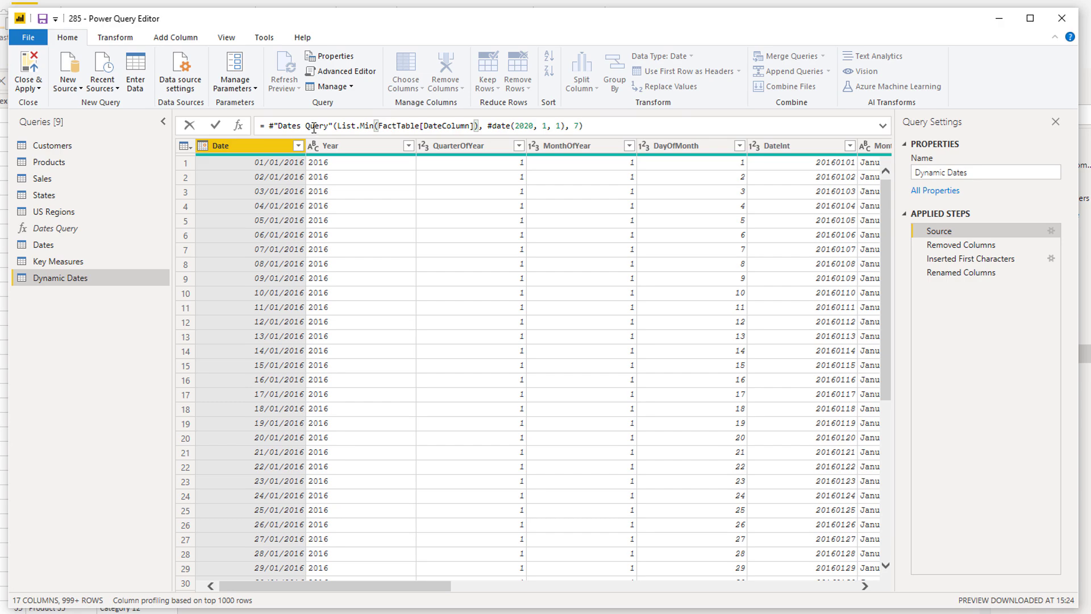
left_click_drag(378, 126, 390, 126)
double_click(391, 126)
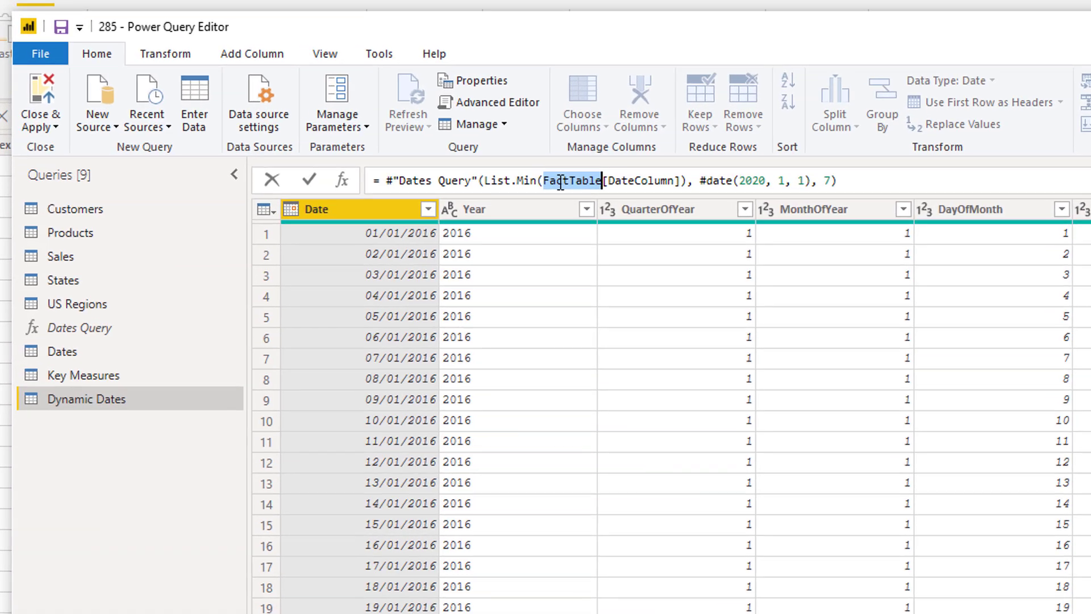
type("Sales")
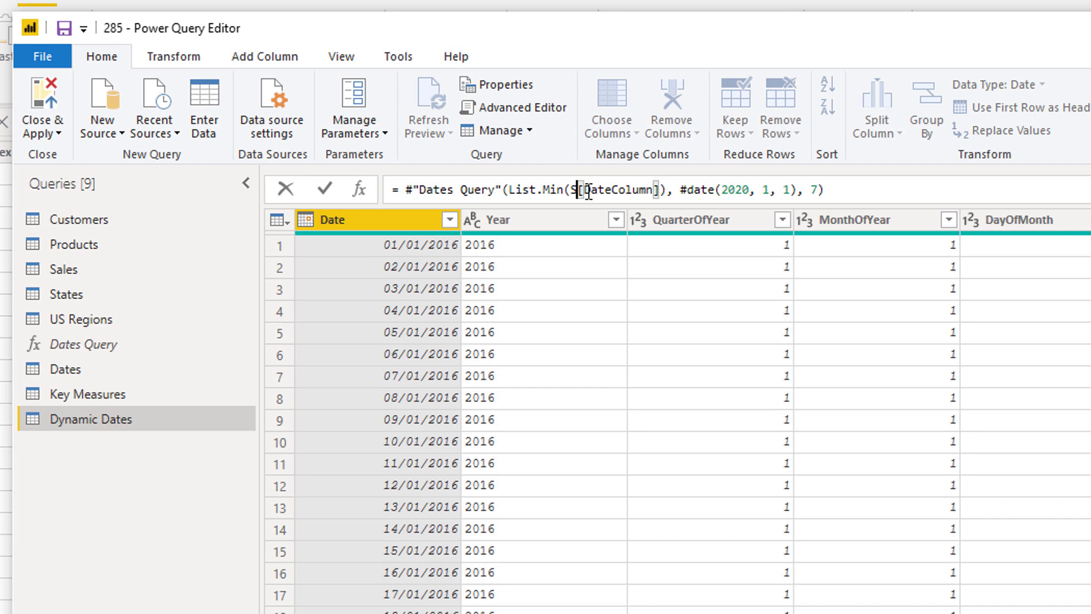
key("Right")
key("shift+Right")
key("shift+Right")
key("shift+Right")
key("shift+Right")
key("shift+Right")
key("shift+Right")
key("shift+Right")
key("shift+Right")
key("shift+Right")
key("shift+Right")
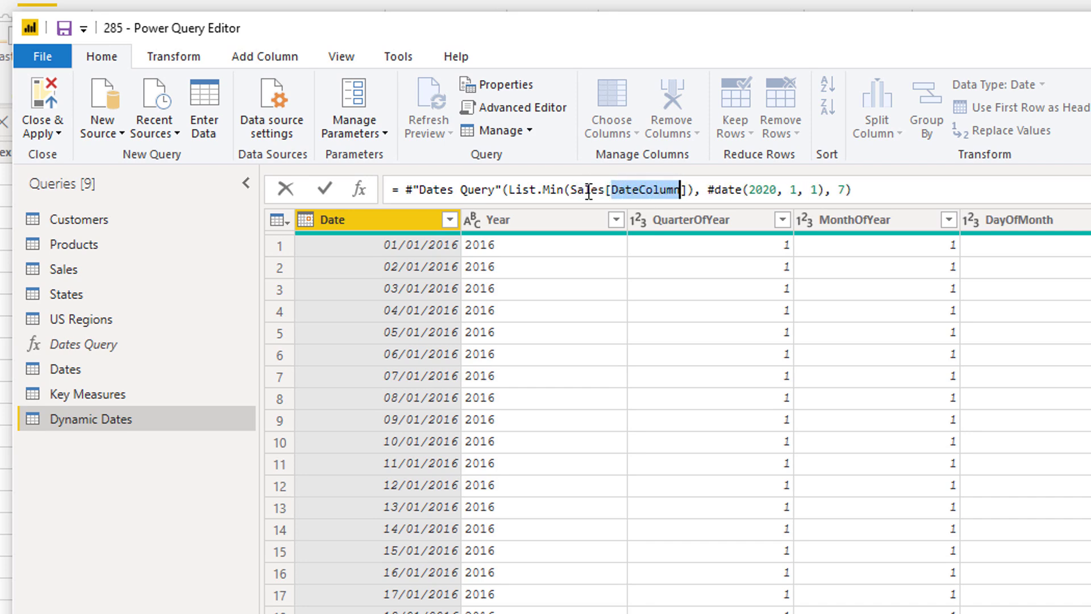
type("OrderDate")
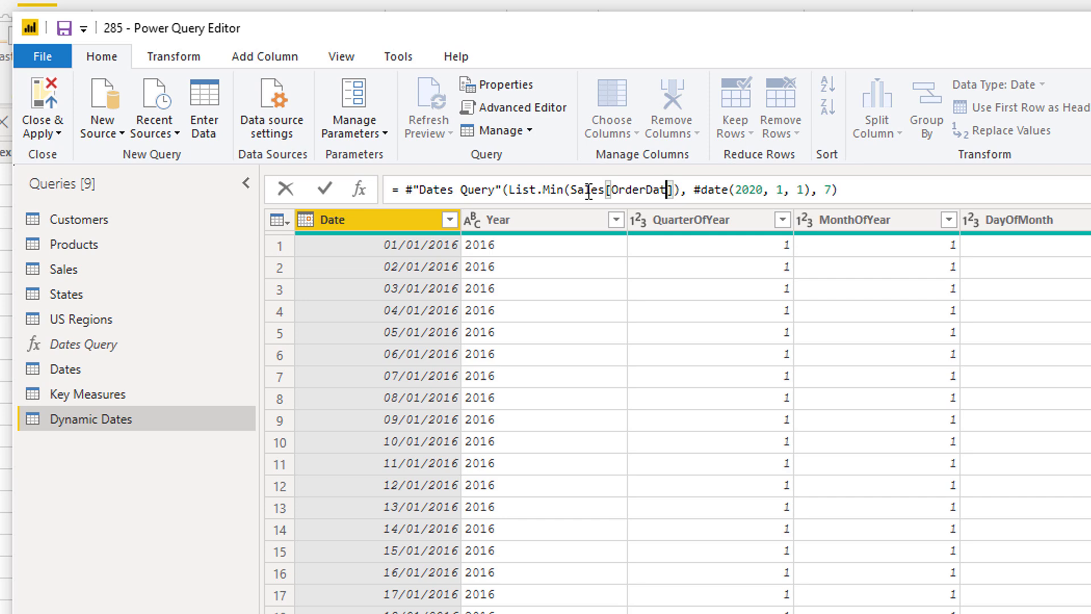
left_click(708, 189)
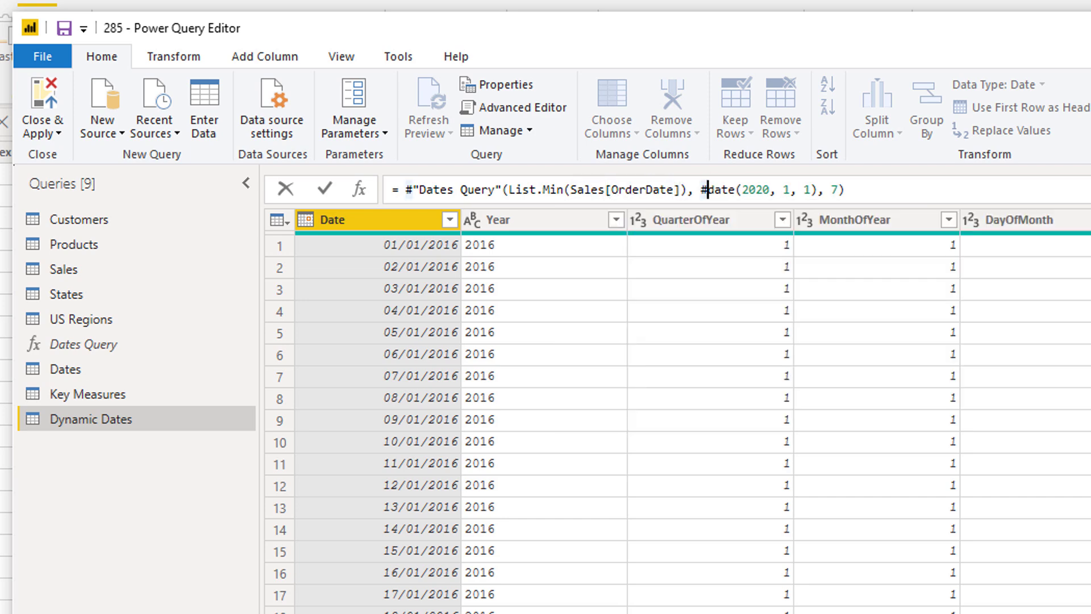
Replace the end date #date(2020, 1, 1) with List.Sum({List.Max(Sales[OrderDate]), #duration(30, 0, 0, 0)})
key("Return")
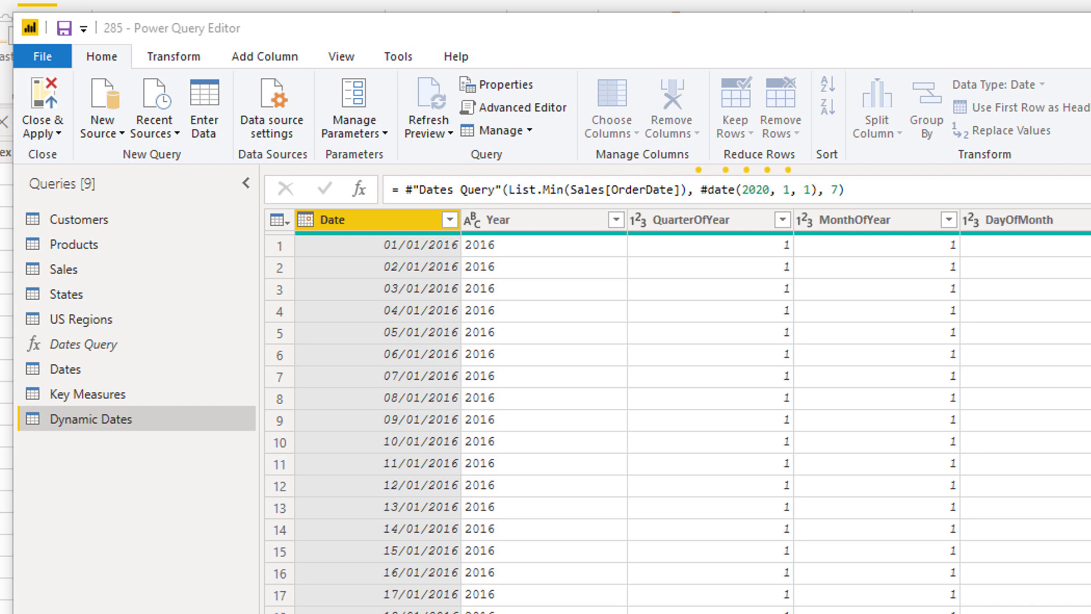
left_click_drag(704, 189, 820, 190)
left_click(699, 189)
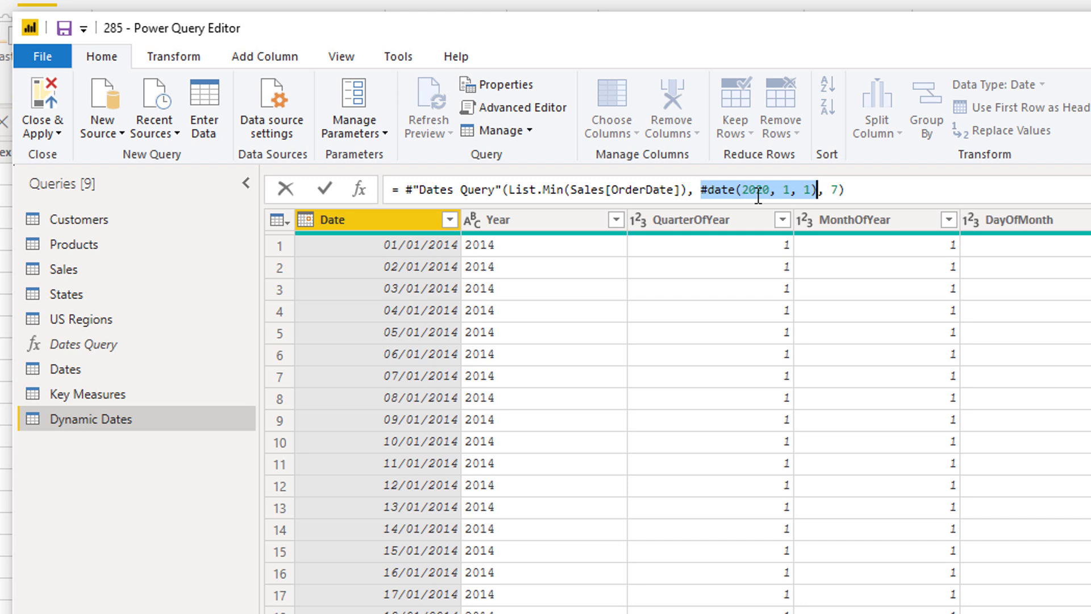
key("ctrl+v")
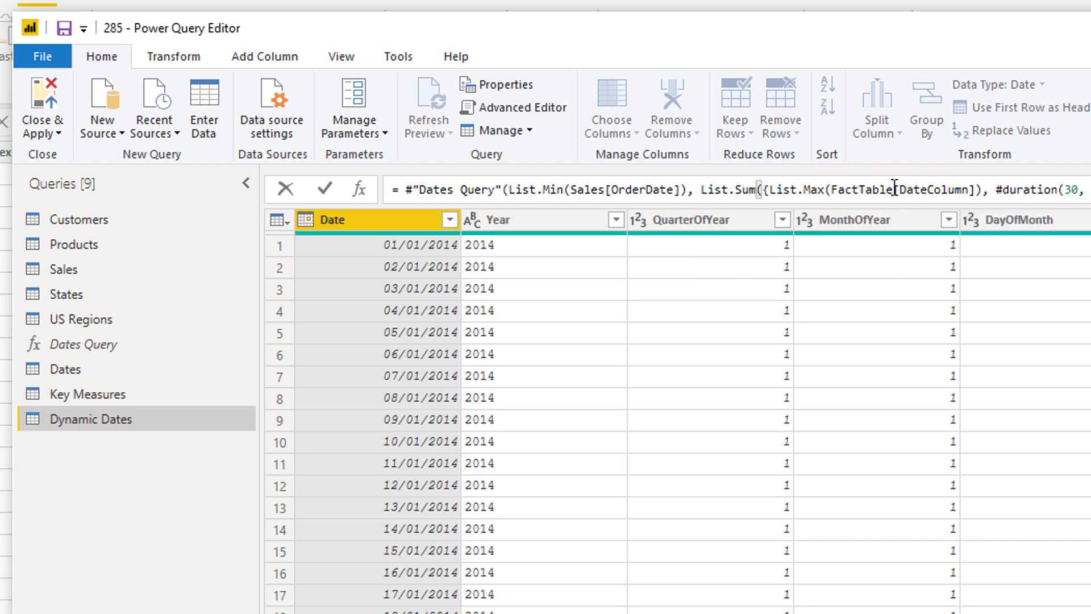
left_click(893, 189)
double_click(894, 189)
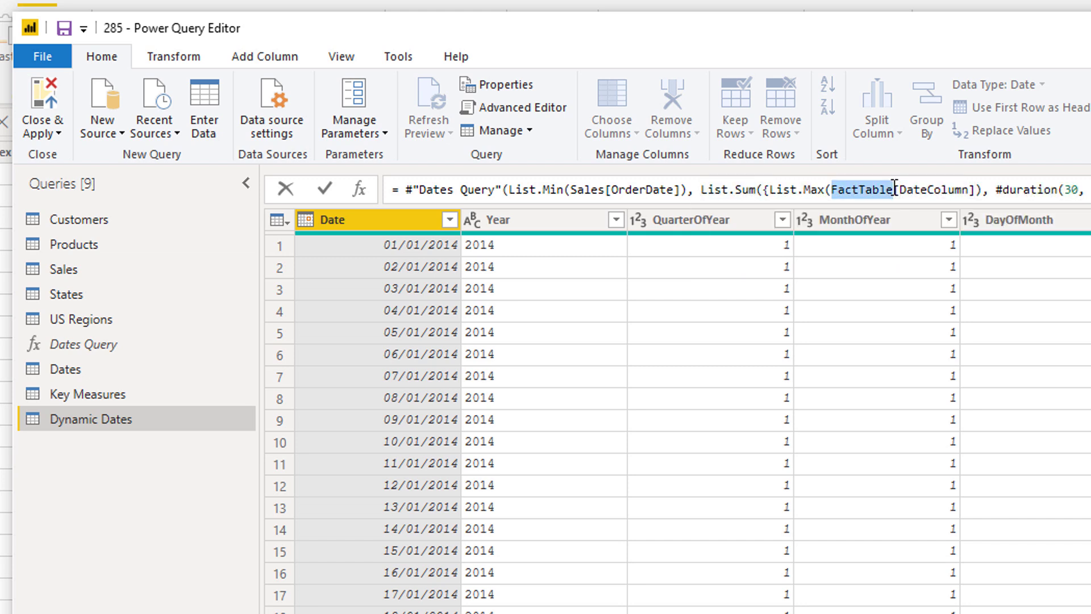
type("Sales")
left_click_drag(875, 189, 897, 185)
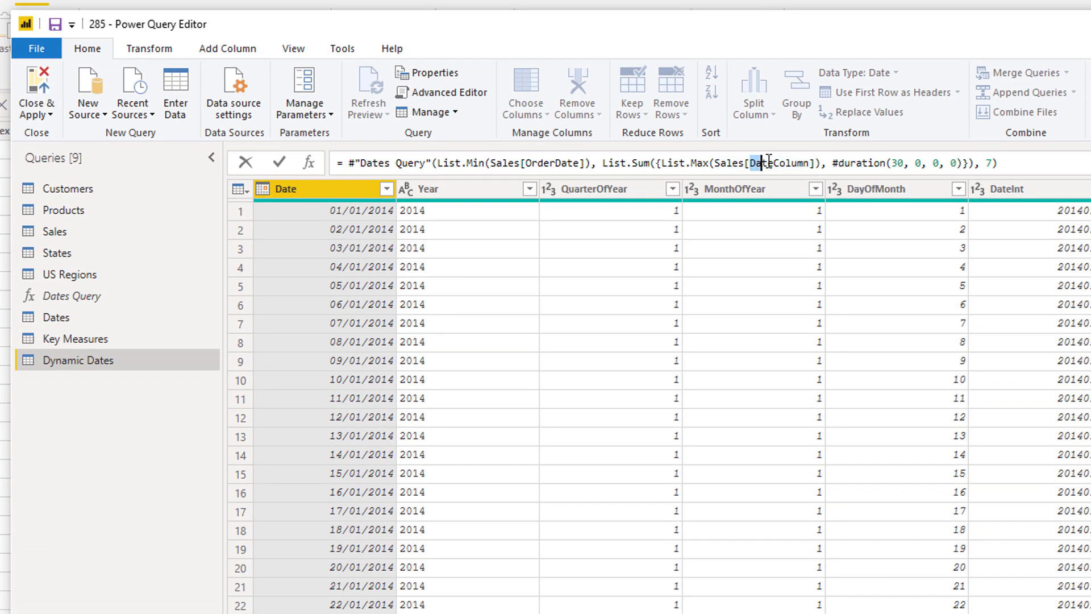
key("shift+Right")
key("shift+Right")
key("shift+Right")
key("shift+Right")
key("shift+Right")
key("shift+Right")
key("shift+Right")
key("shift+Right")
type("Order")
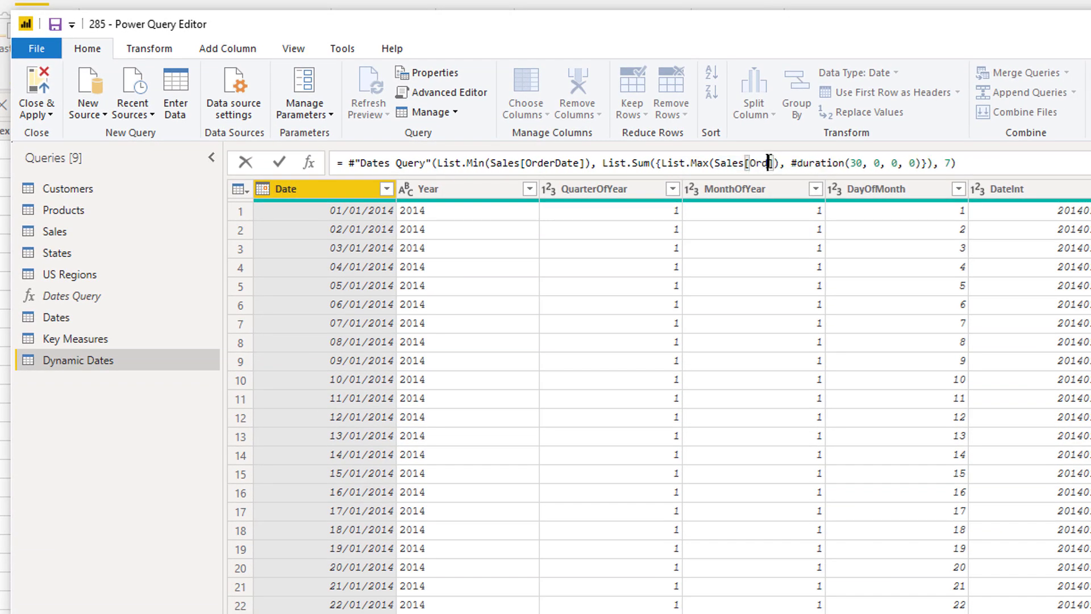
type("Date")
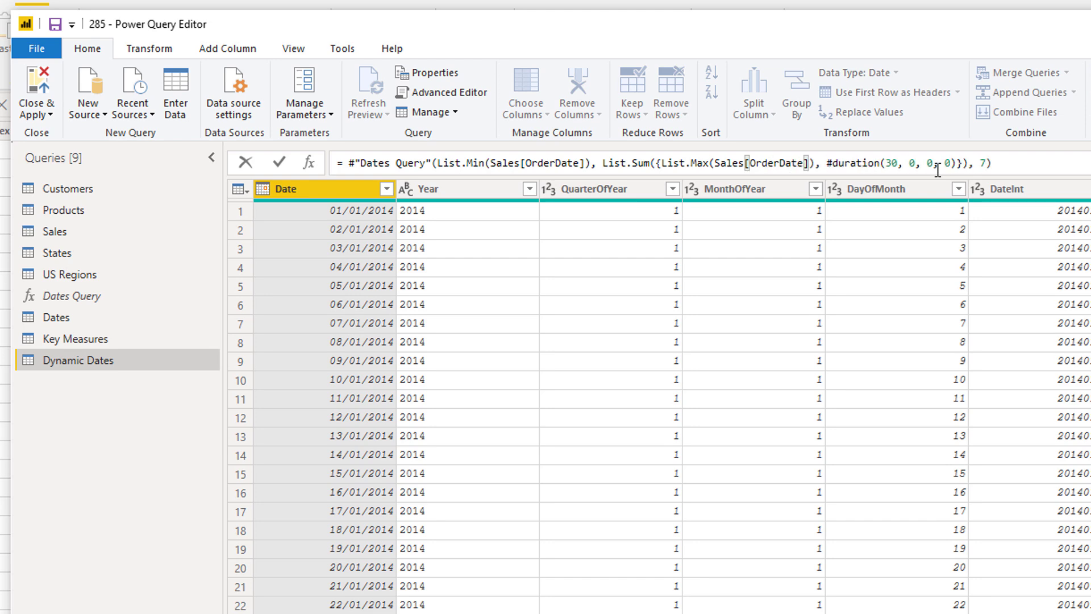
left_click(1031, 162)
key("Return")
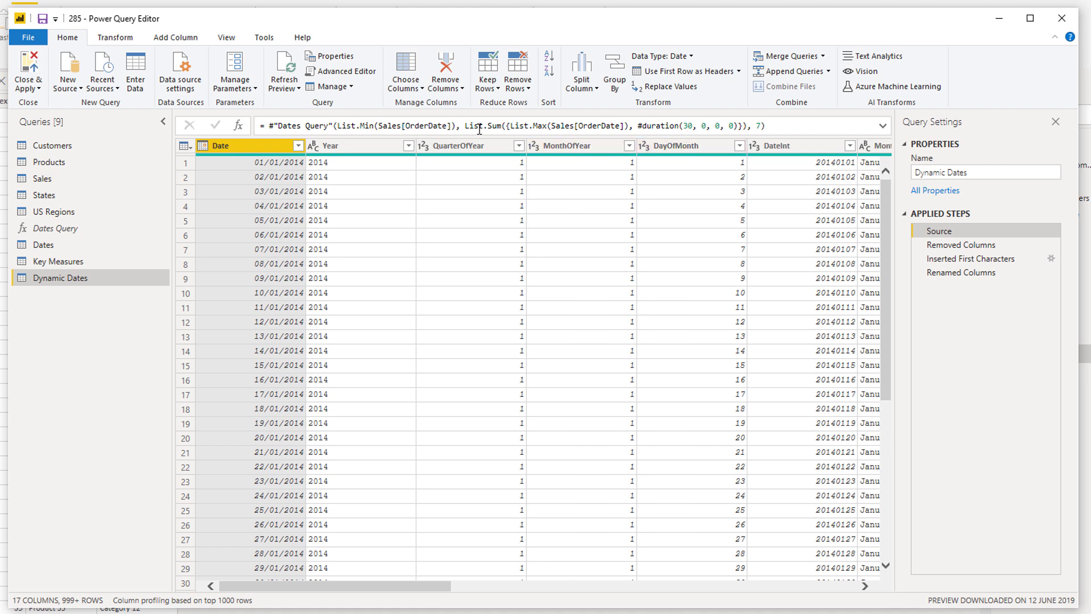
left_click_drag(465, 125, 743, 125)
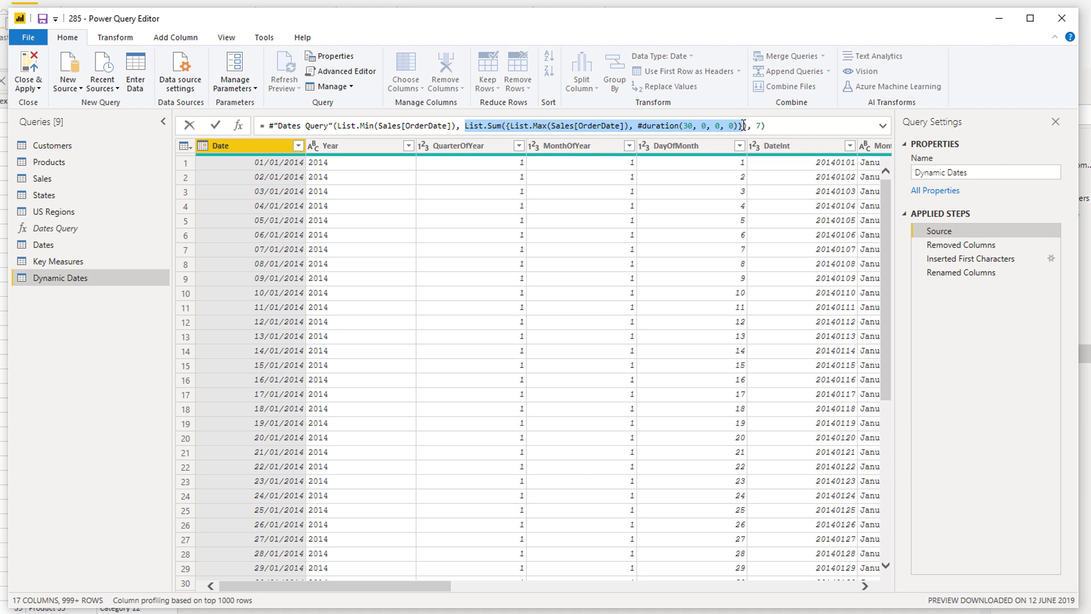
left_click(638, 126)
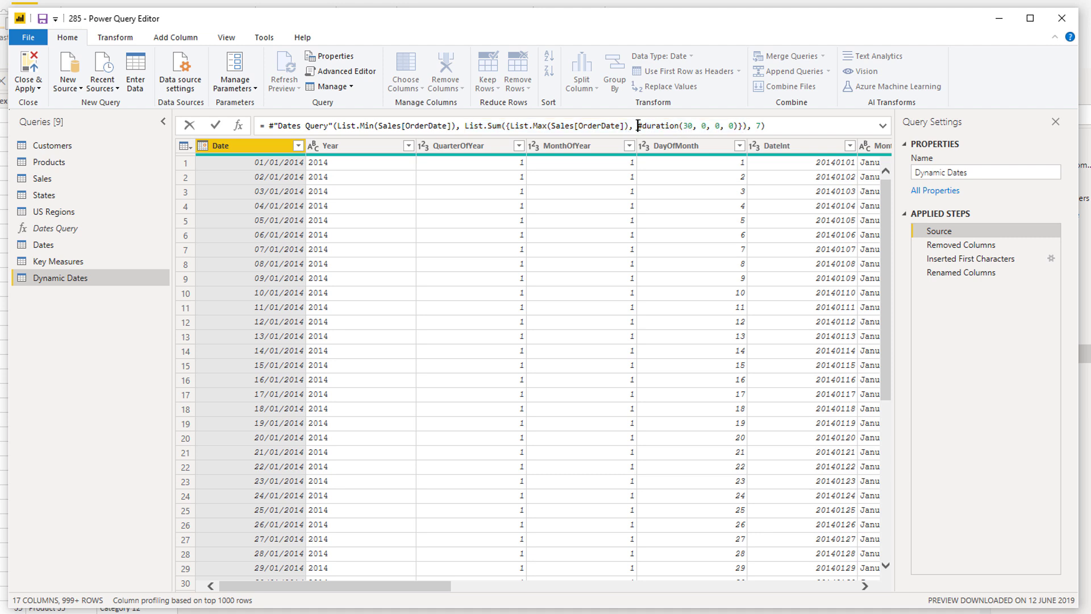
left_click_drag(639, 125, 702, 125)
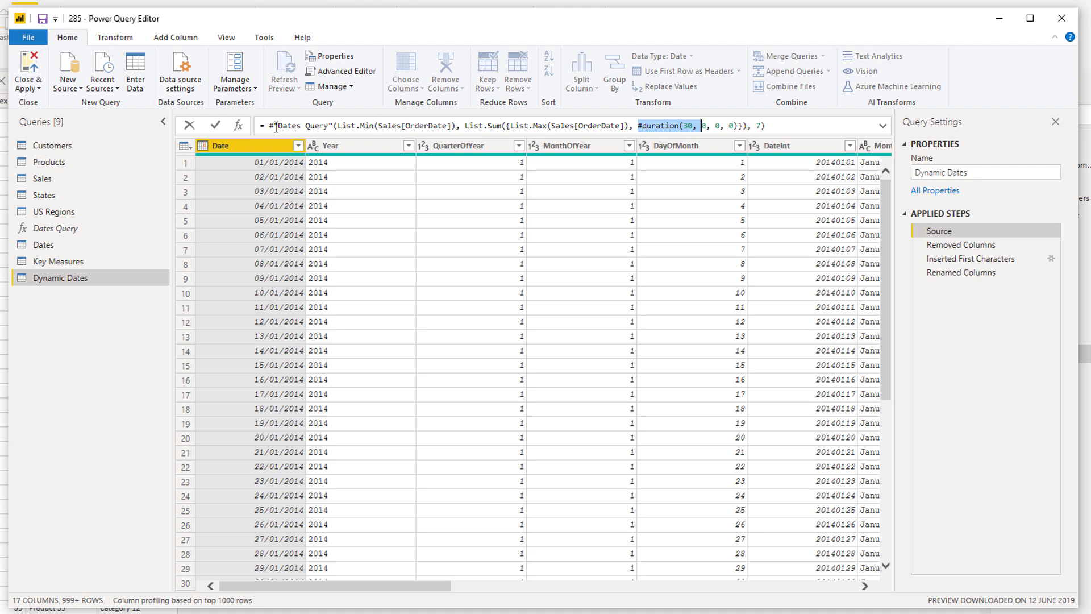
left_click(35, 69)
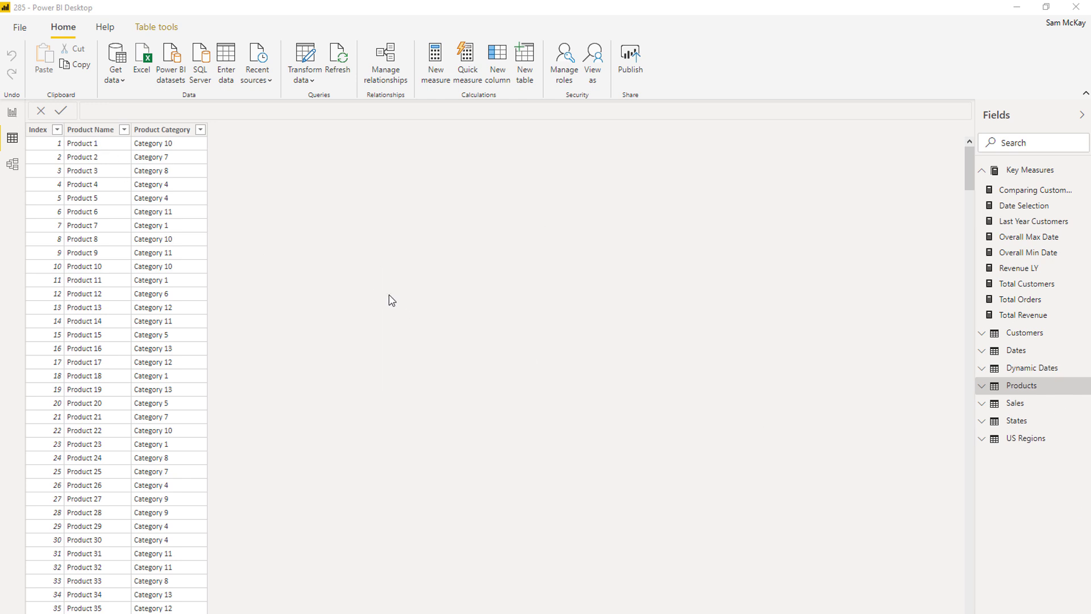
On the report page, check the min and max date cards' formulas, ending on Overall Max Date
left_click(12, 113)
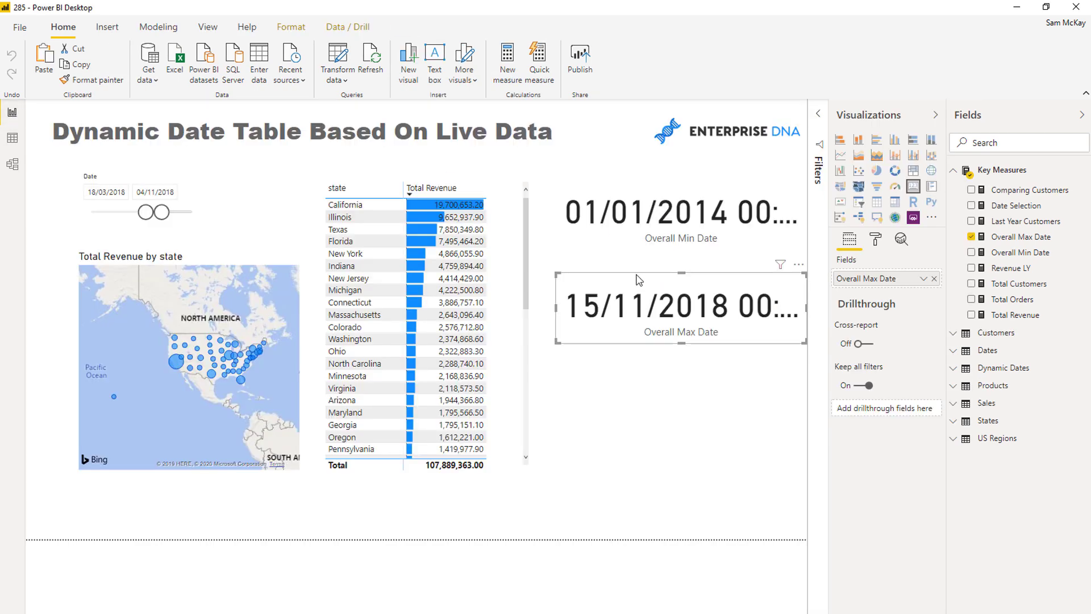
left_click(630, 197)
left_click(1000, 253)
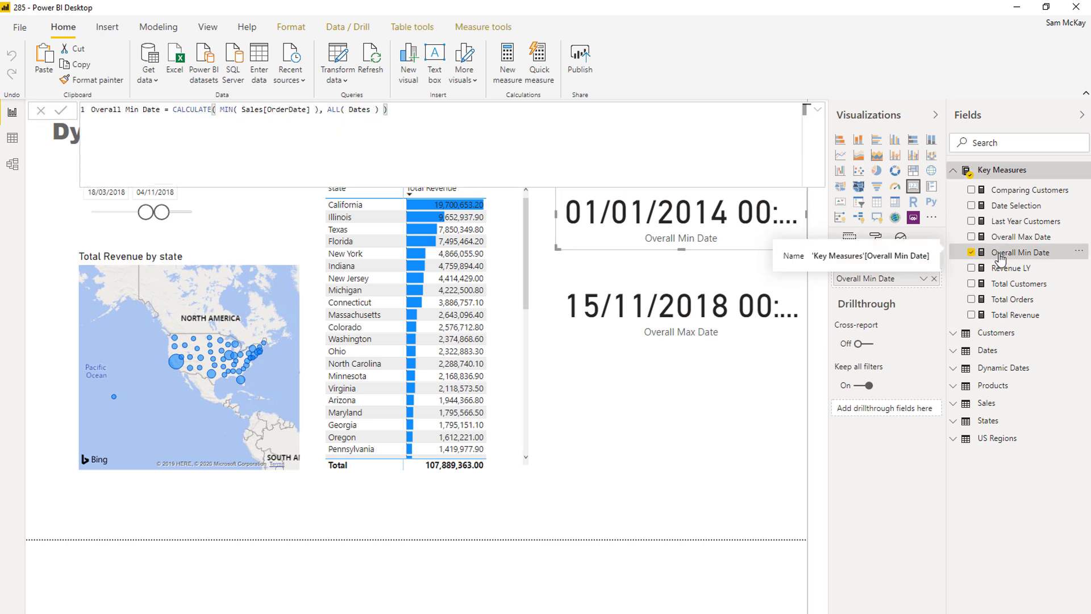
left_click(651, 286)
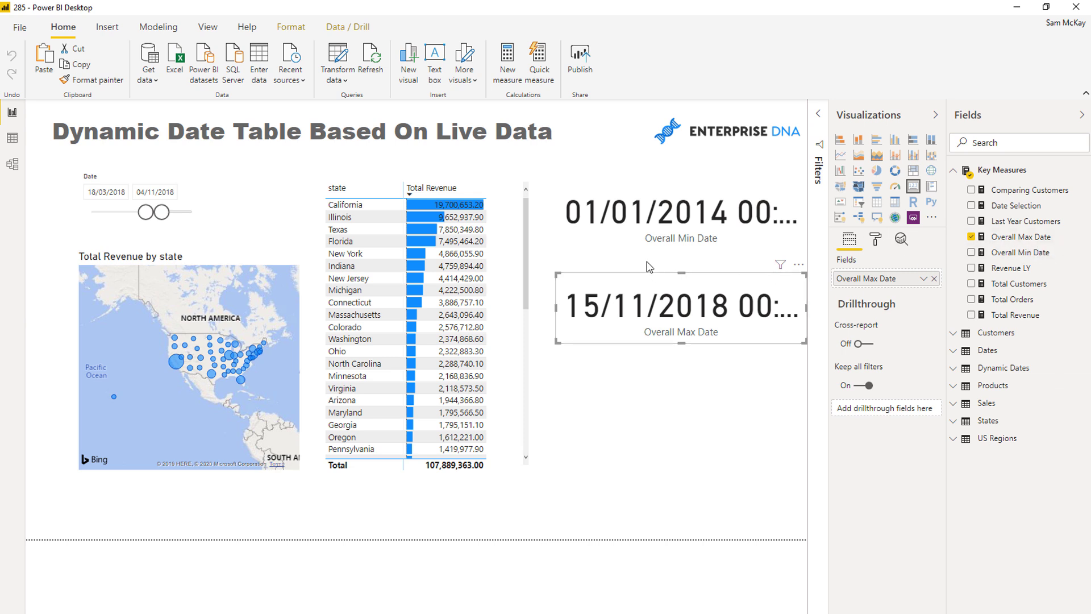
left_click(1025, 241)
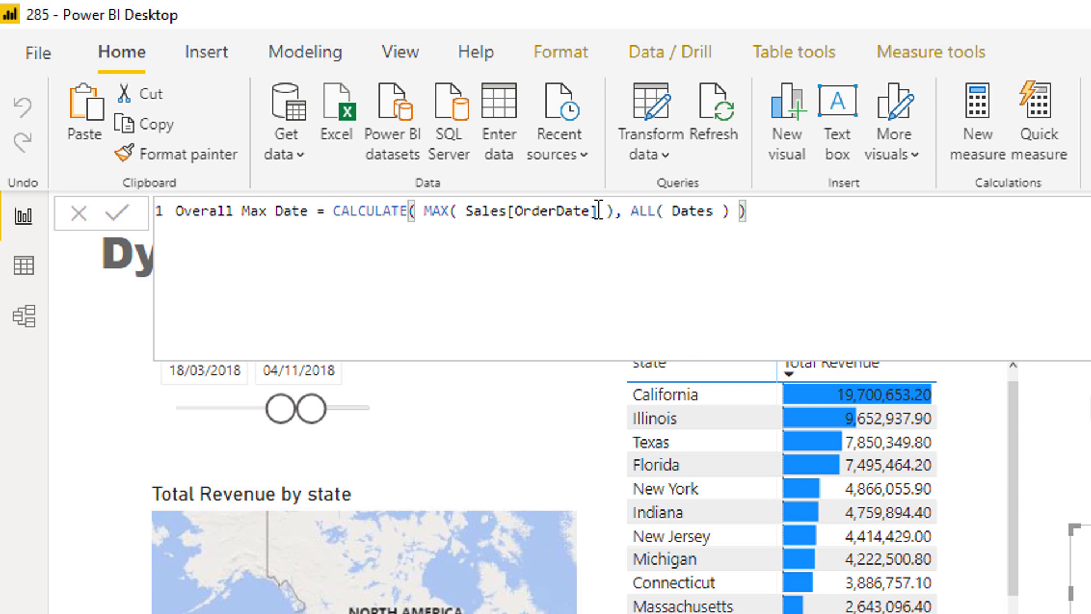
Change Overall Max Date to MAX( 'Dynamic Dates'[Date] ), then open the Overall Min Date formula
left_click_drag(599, 210, 468, 212)
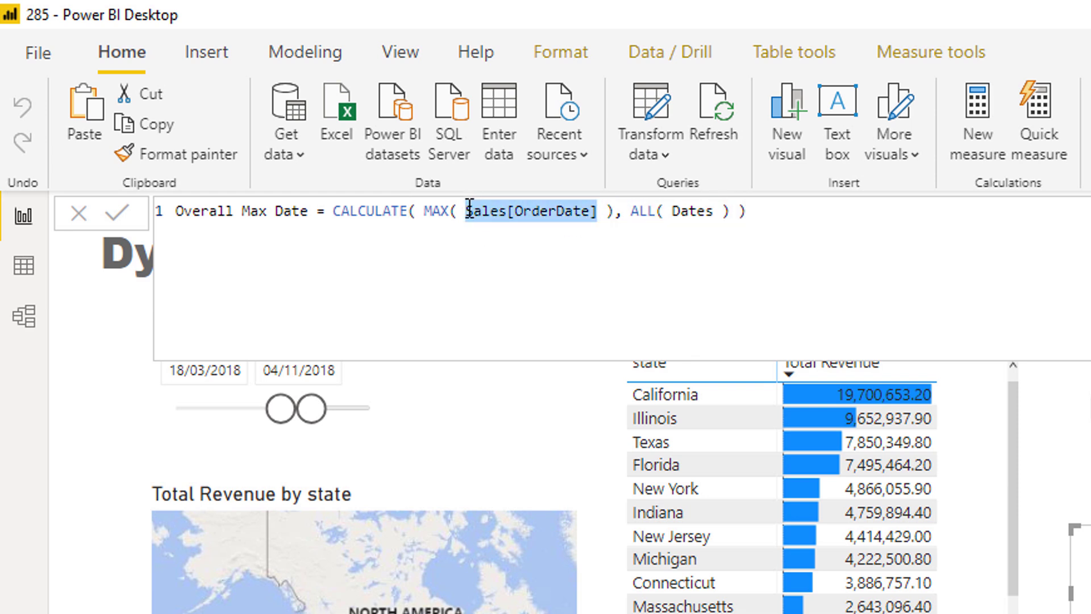
type("Dynam")
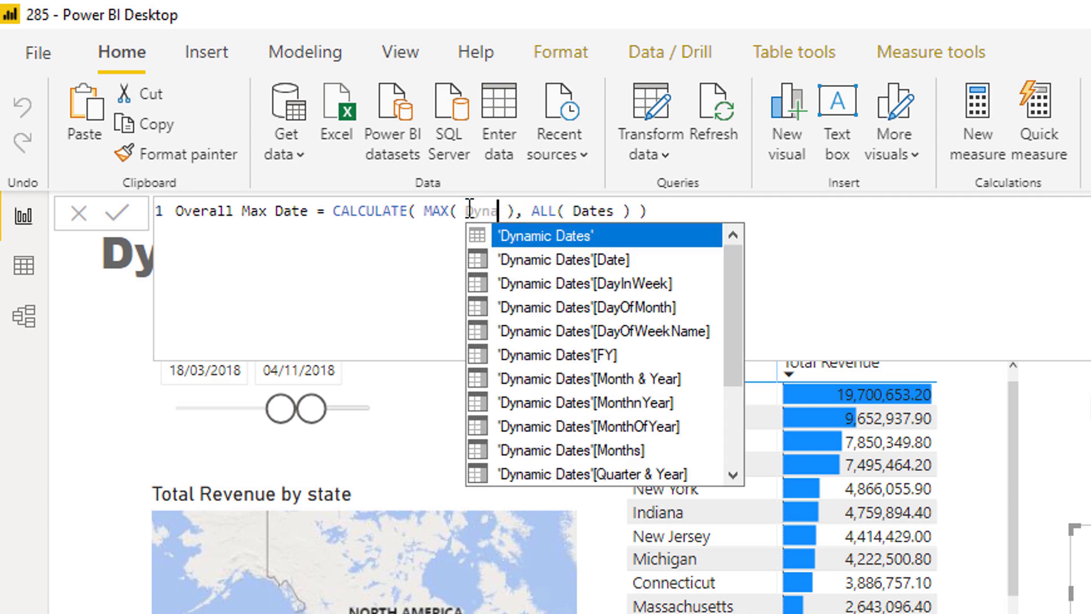
key("Down")
key("Tab")
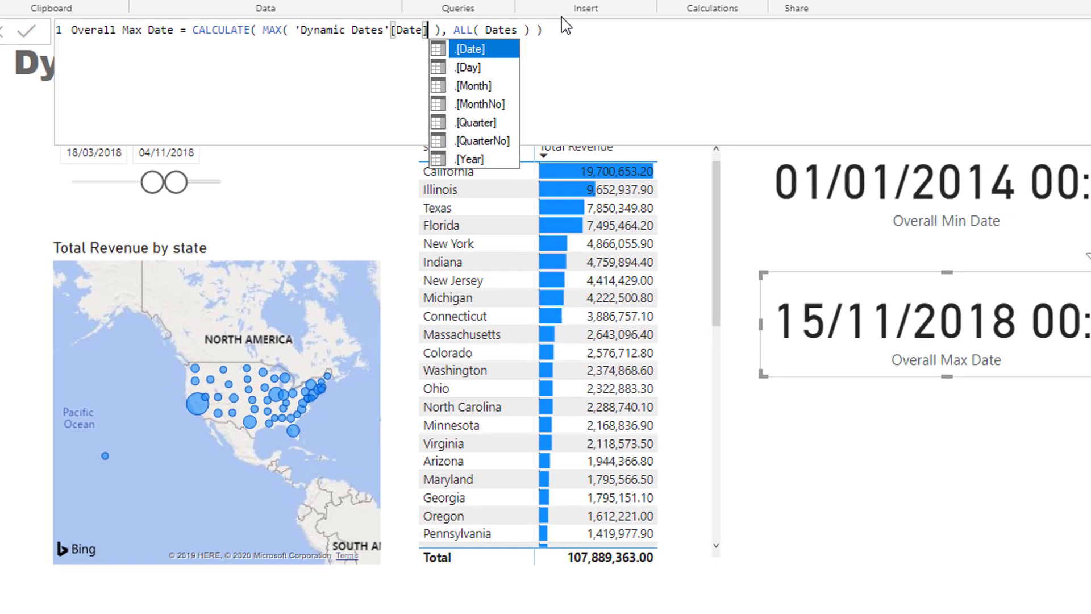
left_click(562, 25)
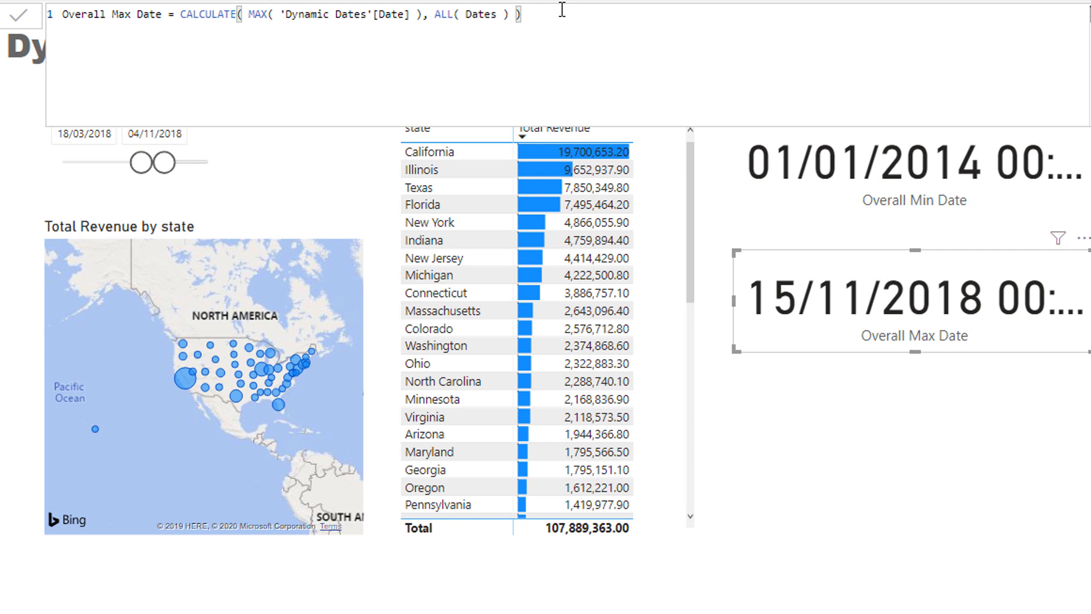
key("Return")
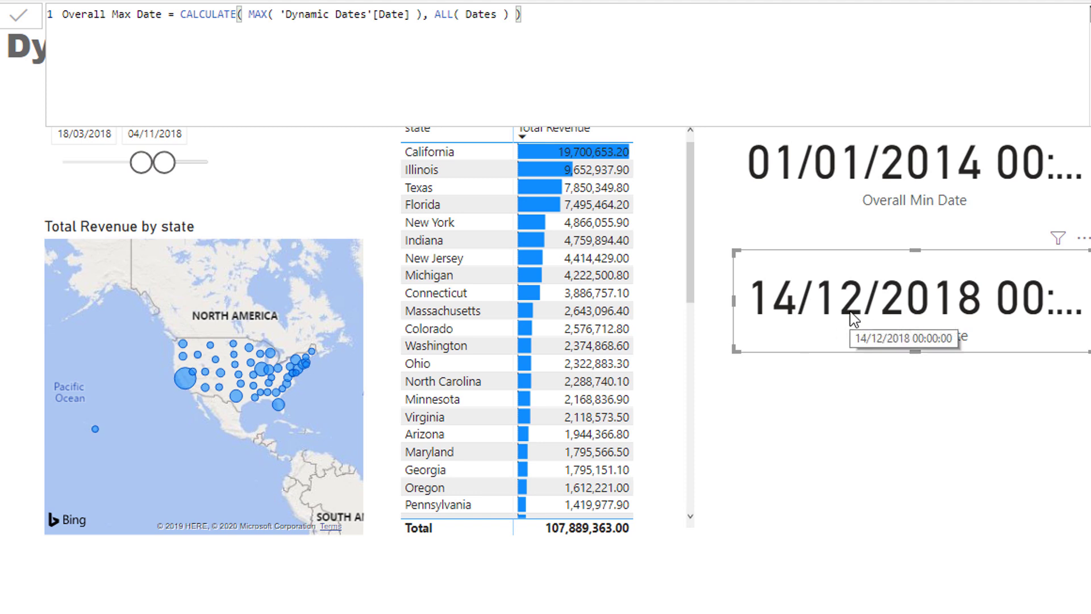
left_click(830, 213)
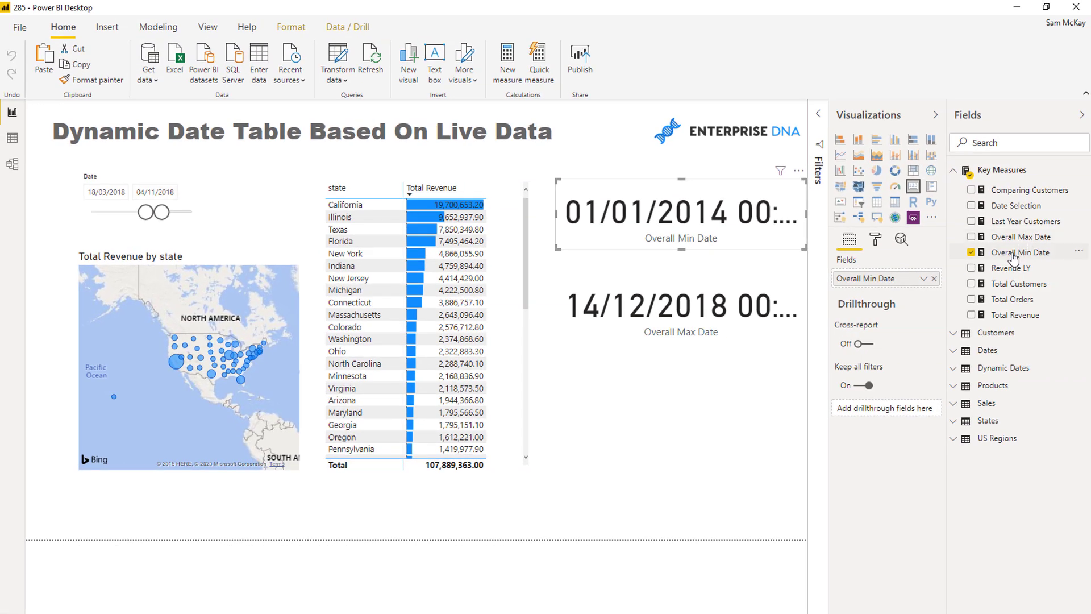
left_click(1017, 253)
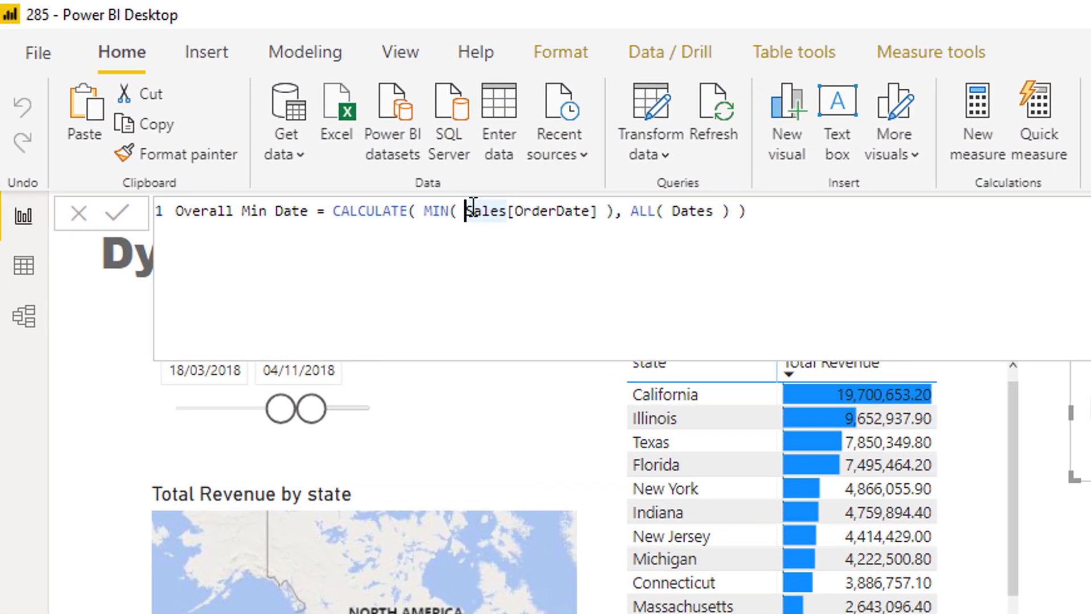
Change Overall Min Date to CALCULATE( MIN( 'Dynamic Dates'[Date] ), ALL( Dates ) ) and commit it
left_click(242, 109)
key("ctrl+shift+Right")
key("ctrl+shift+Right")
key("shift+Right")
key("BackSpace")
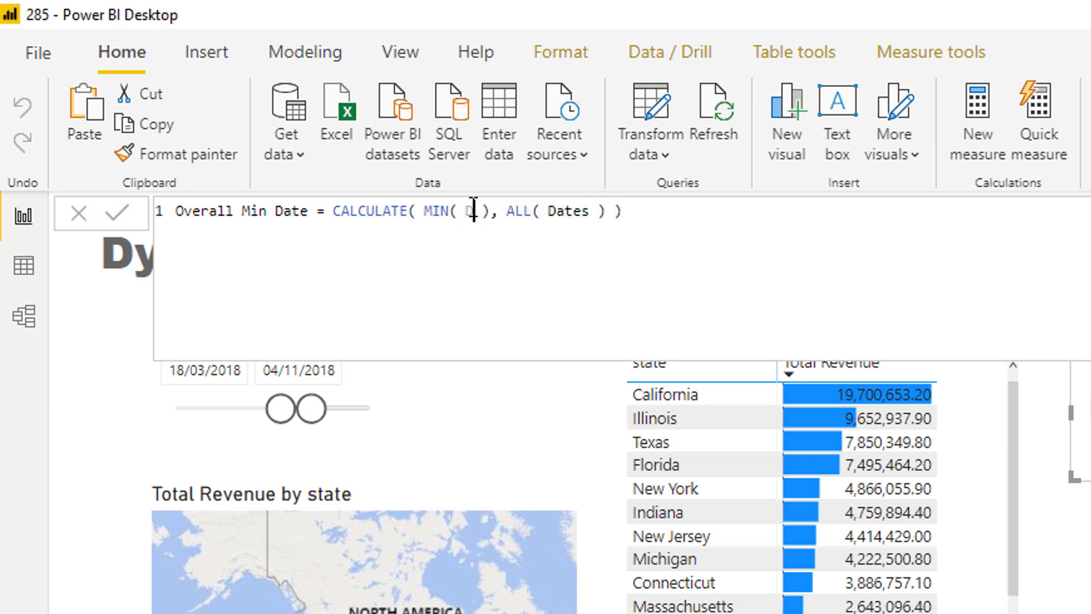
type("Dyan")
key("BackSpace")
key("BackSpace")
key("BackSpace")
type("yna")
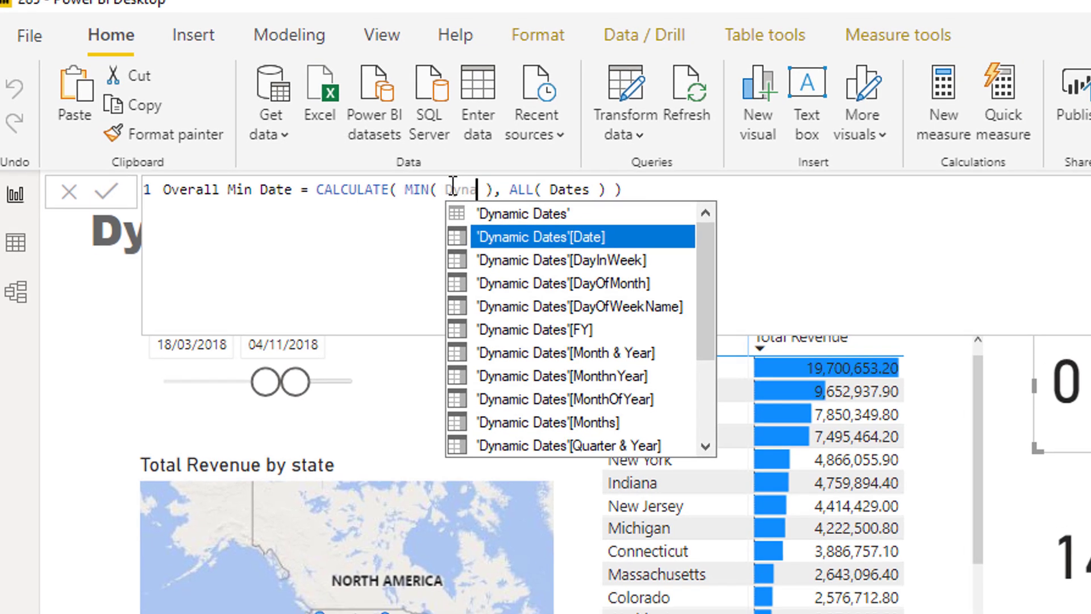
key("Tab")
type(".")
key("Tab")
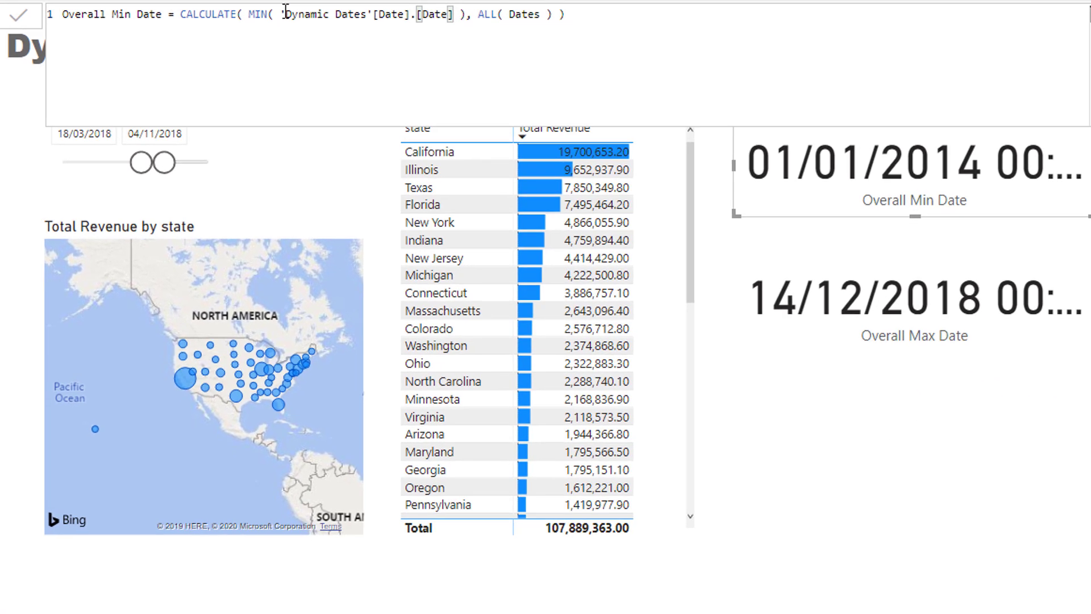
key("BackSpace")
key("BackSpace")
key("BackSpace")
key("BackSpace")
key("BackSpace")
key("BackSpace")
key("BackSpace")
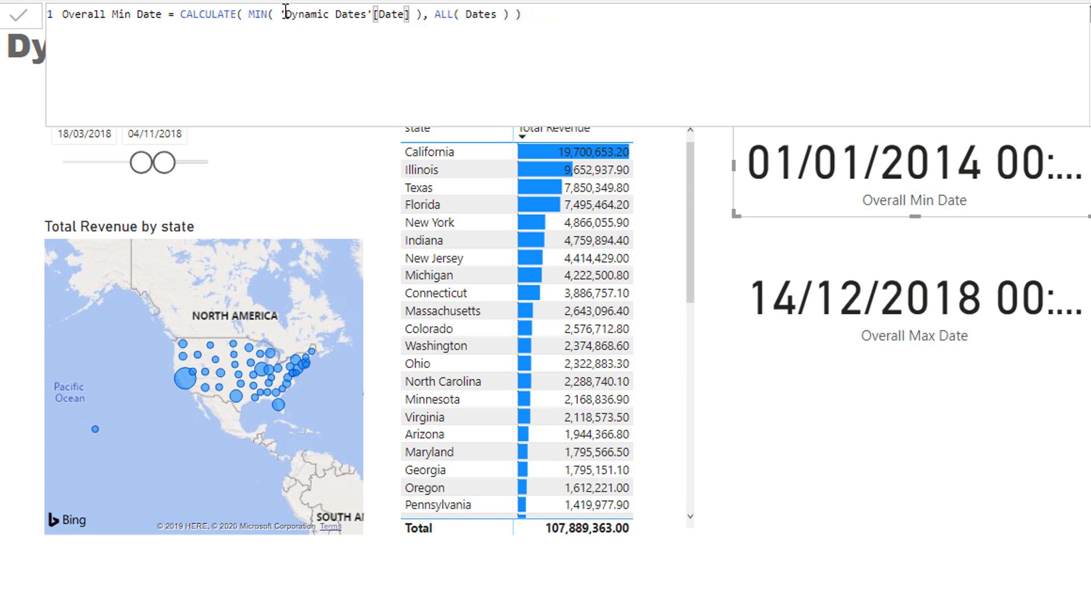
key("End")
key("Return")
left_click(726, 197)
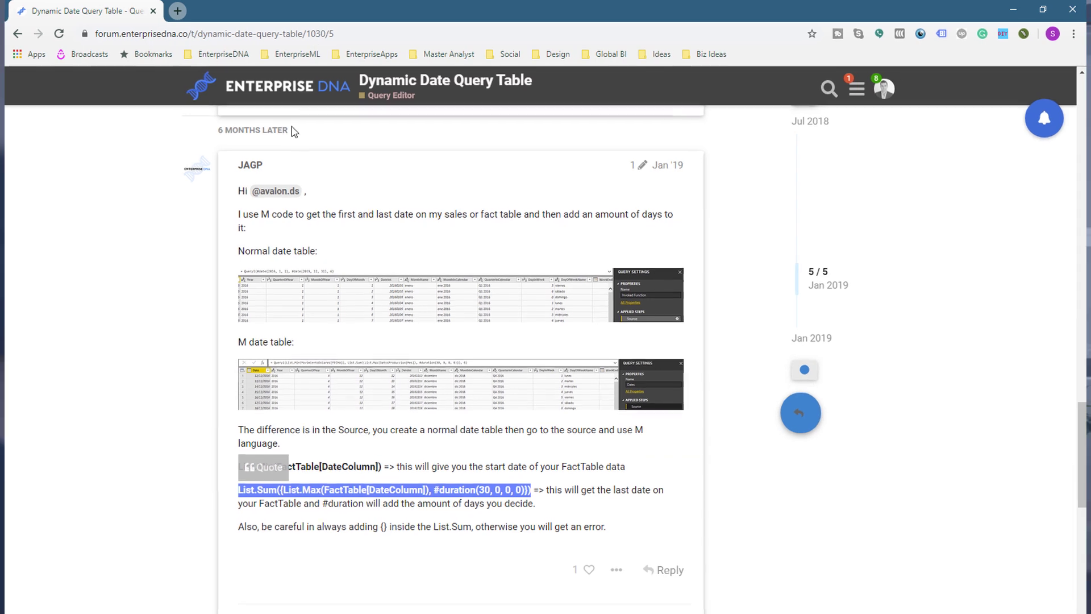
Clear the highlighted text in the forum post and move to the course portal
left_click(145, 248)
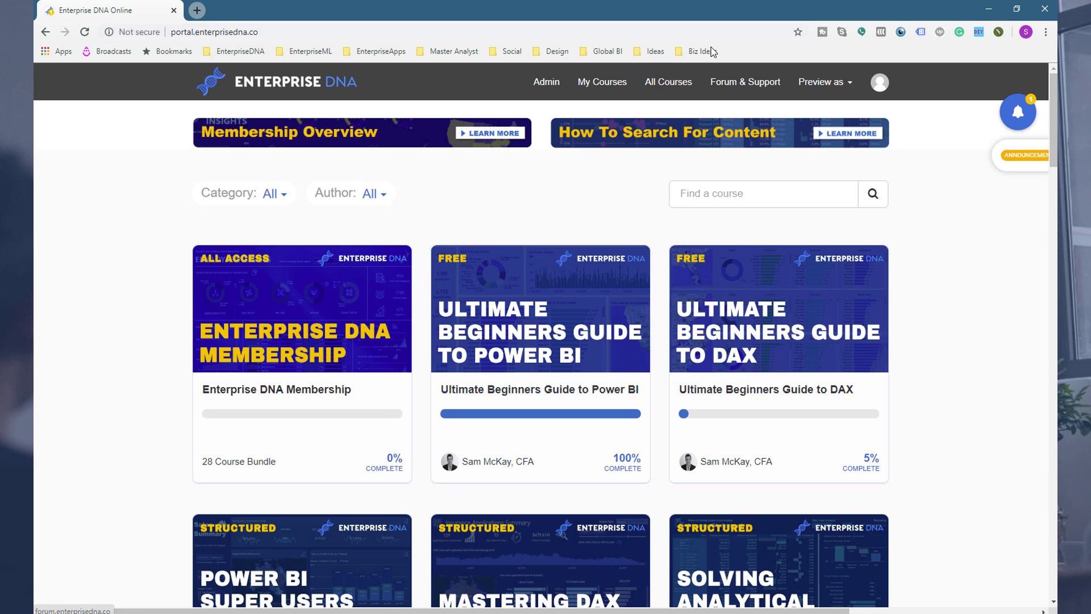
Minimize the course portal window to bring back the Dynamic Date Query Table thread
left_click(989, 13)
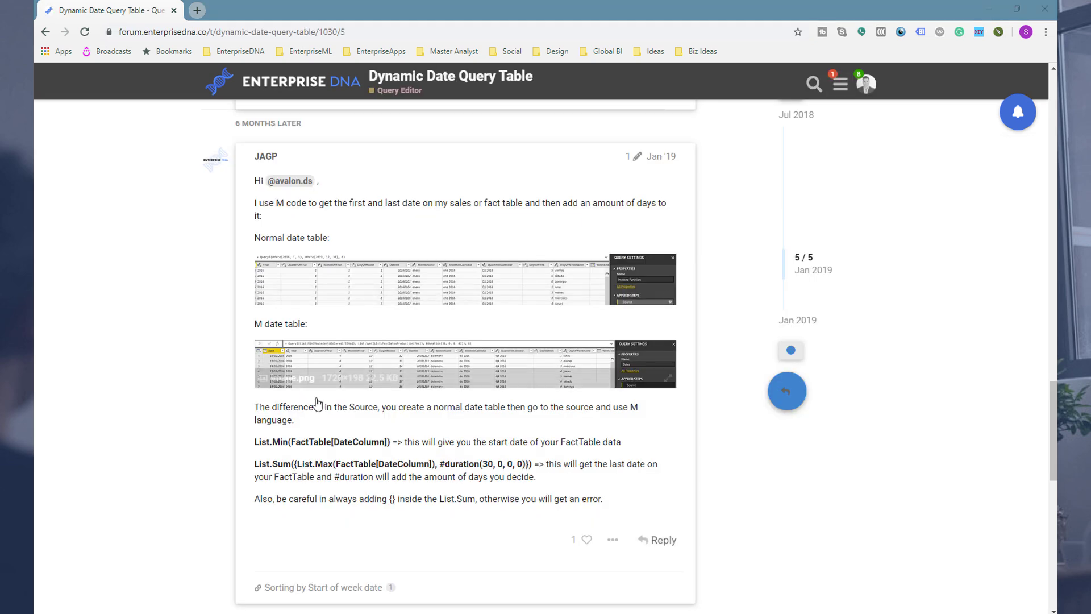